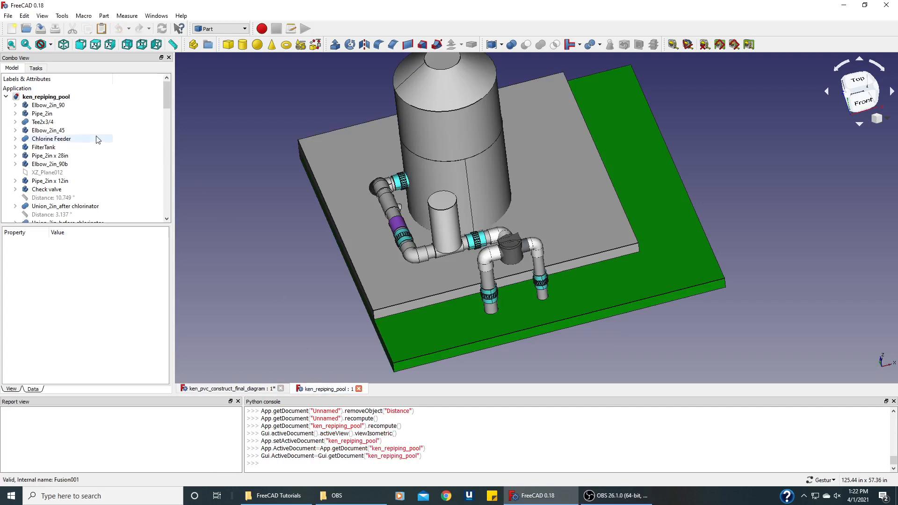
Copy the Pipe_2in body from ken_repiping_pool and paste it into ken_pvc_construct_final_diagram.
{"action": "left_click", "coordinate": [44, 114]}
{"action": "right_click", "coordinate": [44, 116]}
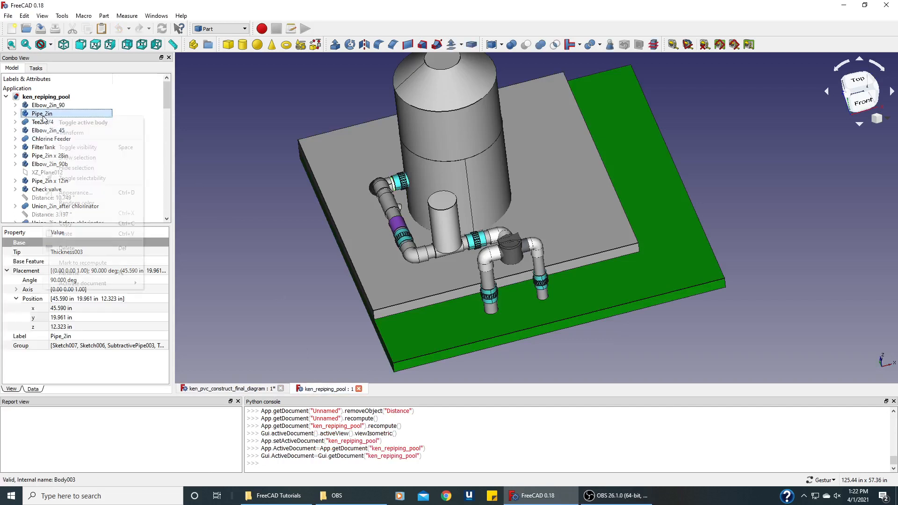
{"action": "left_click", "coordinate": [72, 223]}
{"action": "left_click", "coordinate": [263, 388]}
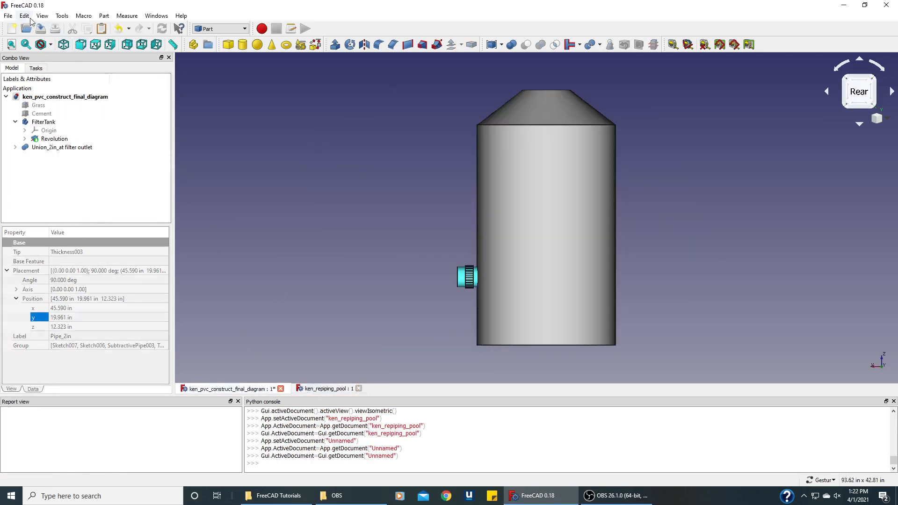
{"action": "left_click", "coordinate": [25, 16]}
{"action": "left_click", "coordinate": [36, 70]}
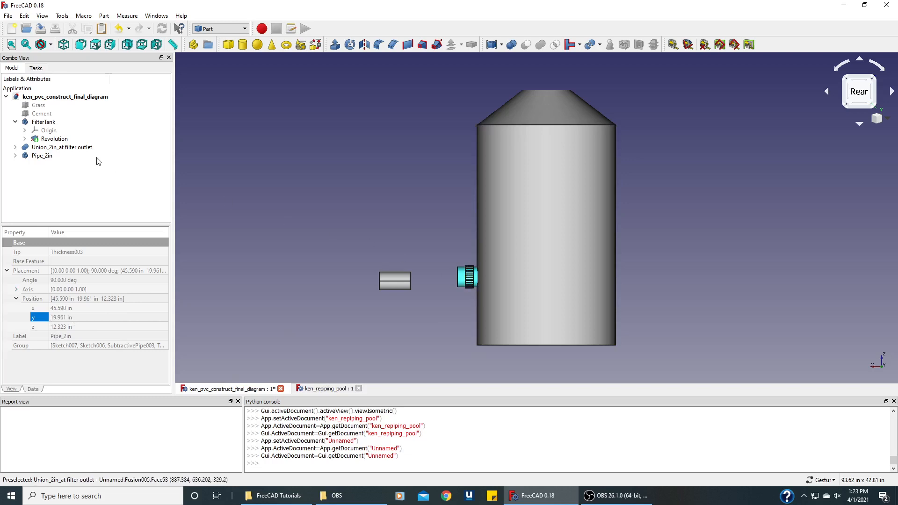
Transform Pipe_2in, moving it about 6.36 in toward the filter outlet union and raising it about 0.49 in to the union's height.
{"action": "left_click", "coordinate": [61, 148]}
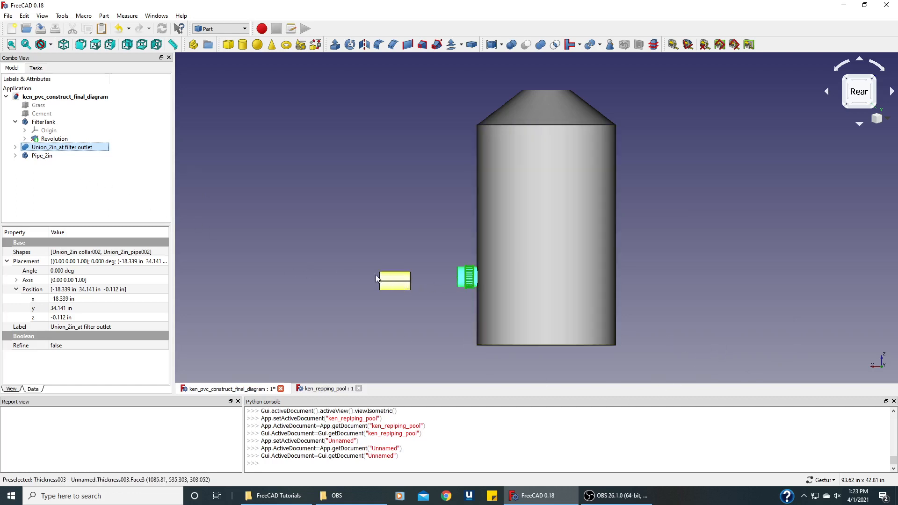
{"action": "left_click", "coordinate": [47, 156]}
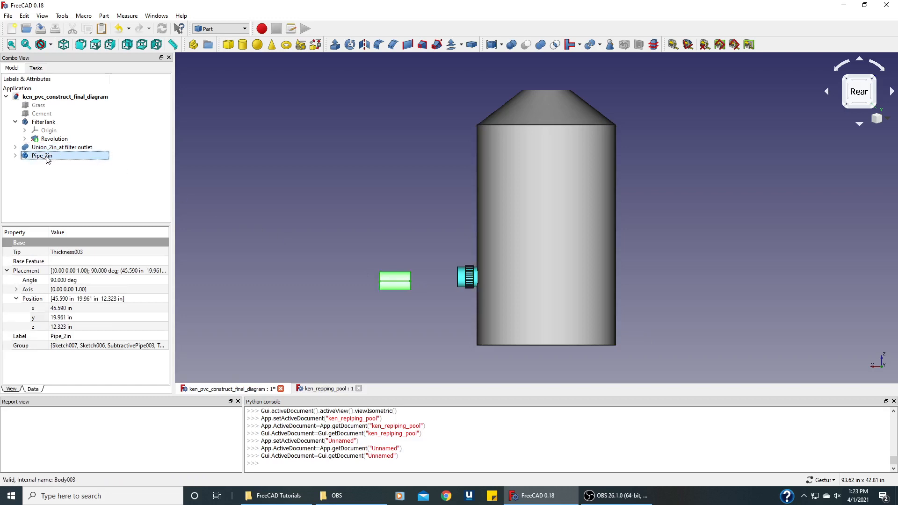
{"action": "right_click", "coordinate": [47, 158]}
{"action": "left_click", "coordinate": [68, 174]}
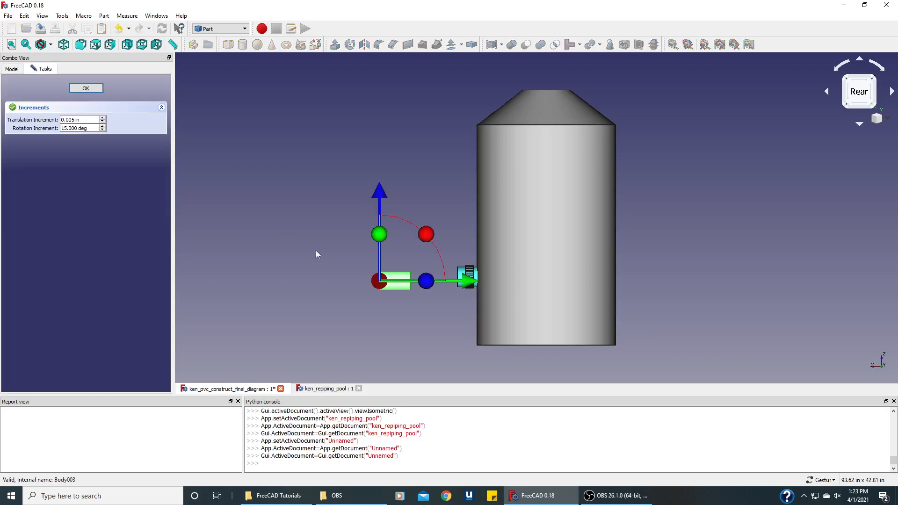
{"action": "left_click_drag", "start_coordinate": [461, 286], "coordinate": [514, 281]}
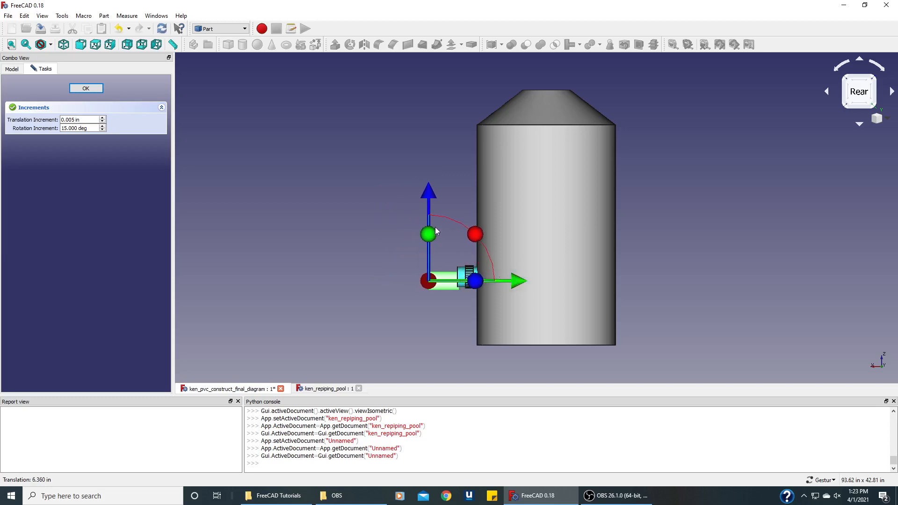
{"action": "left_click_drag", "start_coordinate": [430, 201], "coordinate": [432, 192]}
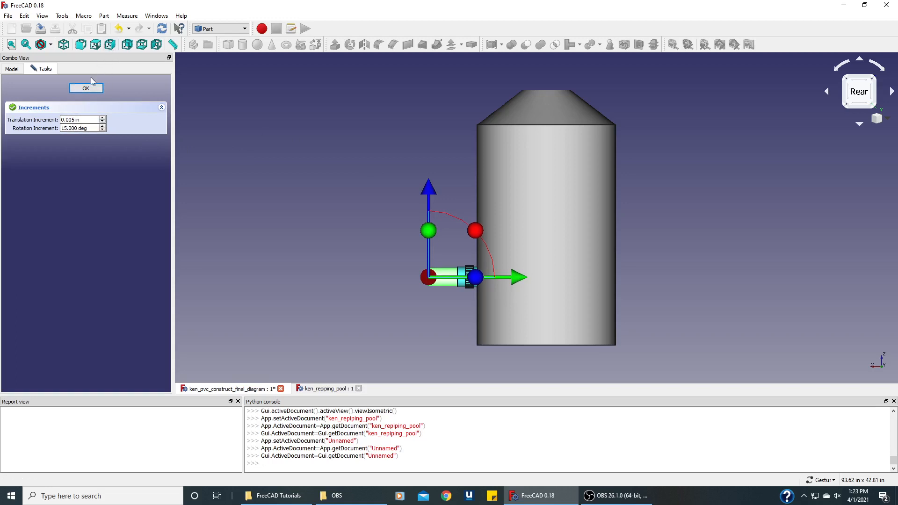
Shift Pipe_2in about 3.8 in along Y to line it up with the union as seen from above, and finish the transform.
{"action": "left_click", "coordinate": [81, 45]}
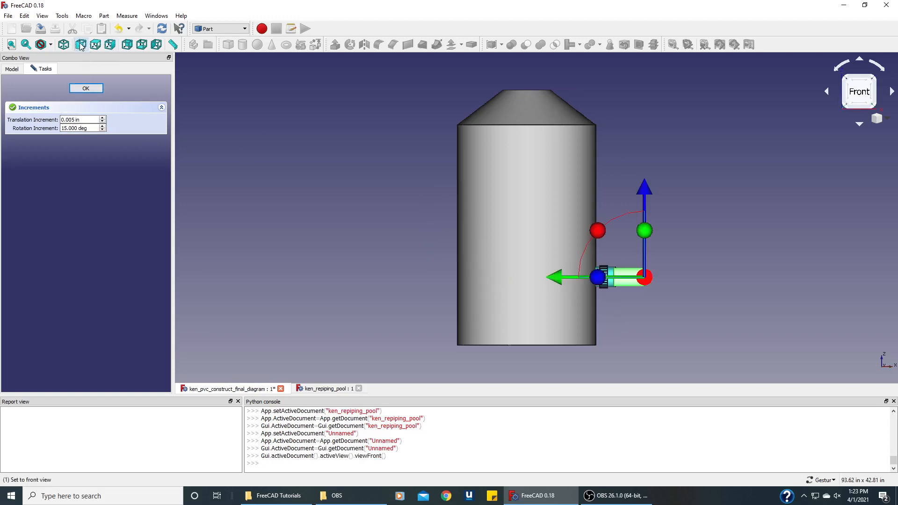
{"action": "left_click", "coordinate": [95, 45]}
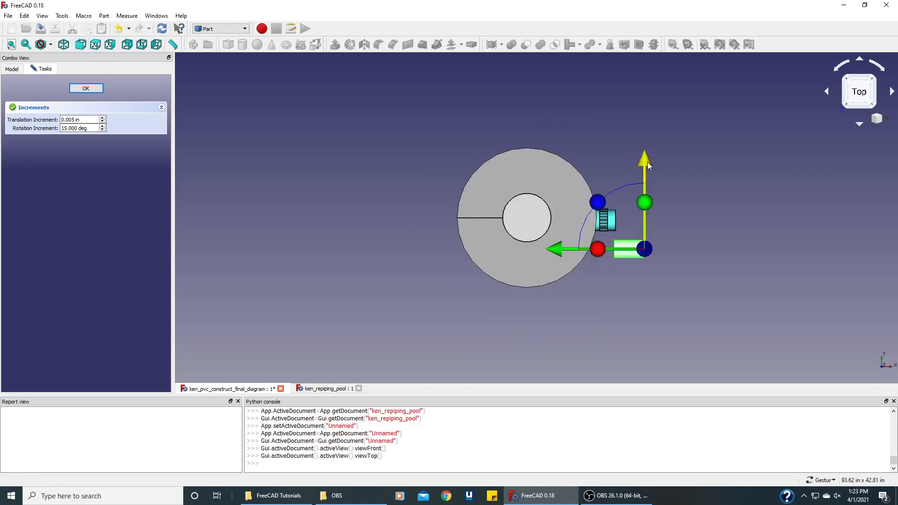
{"action": "left_click_drag", "start_coordinate": [647, 162], "coordinate": [647, 132]}
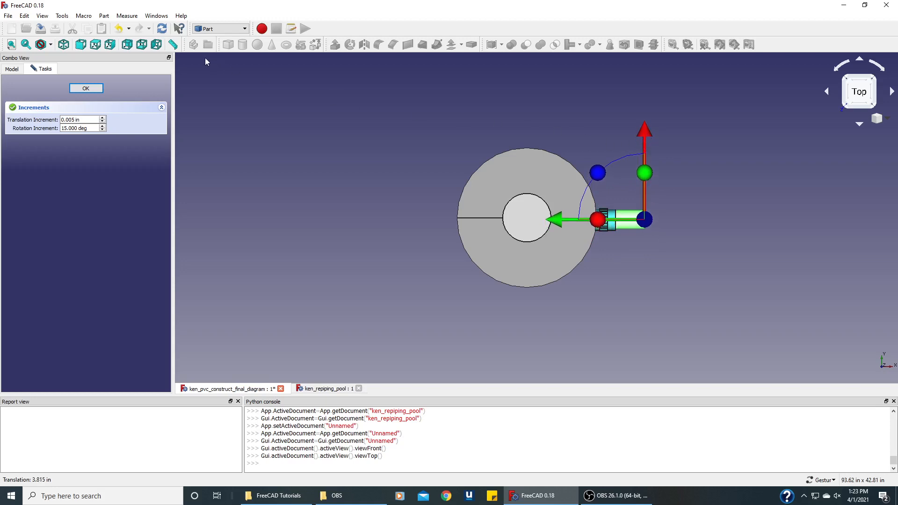
{"action": "left_click", "coordinate": [127, 45]}
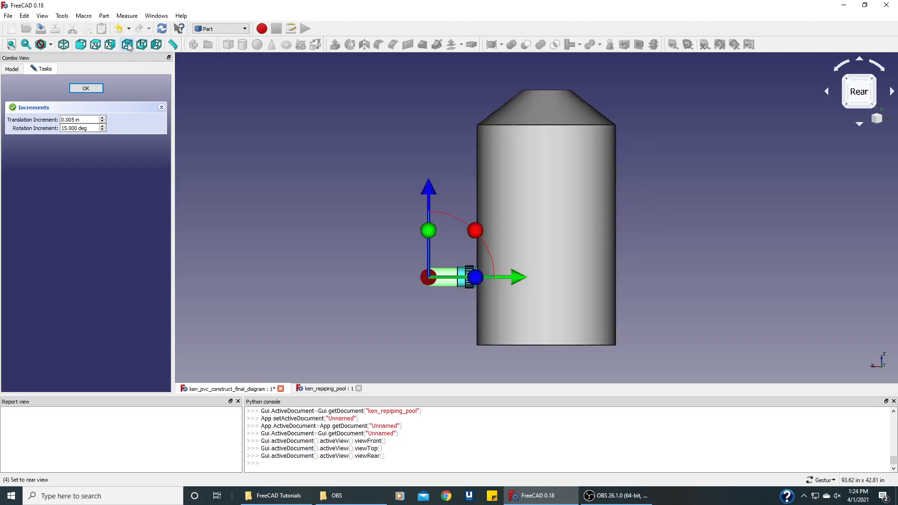
{"action": "left_click", "coordinate": [141, 45]}
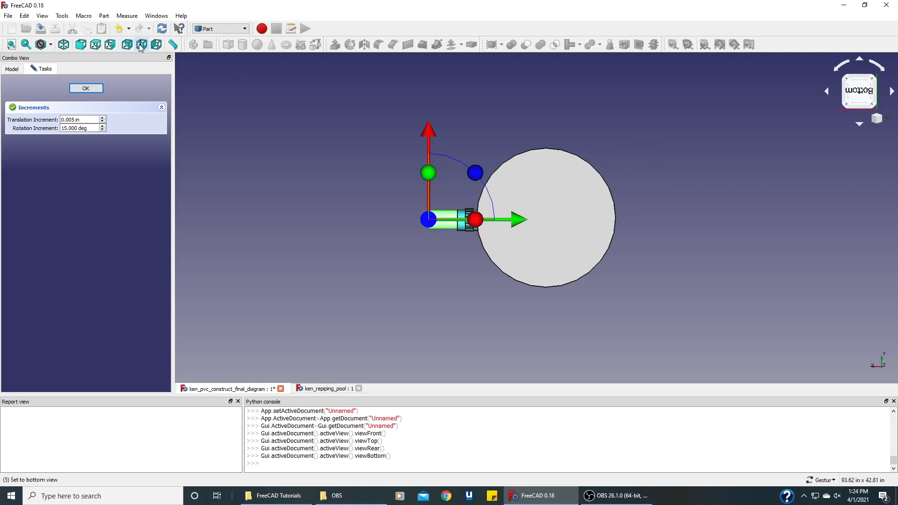
{"action": "left_click", "coordinate": [85, 88]}
Set the transparency of Union_2in_at filter outlet to 50.
{"action": "left_click_drag", "start_coordinate": [293, 249], "coordinate": [417, 324]}
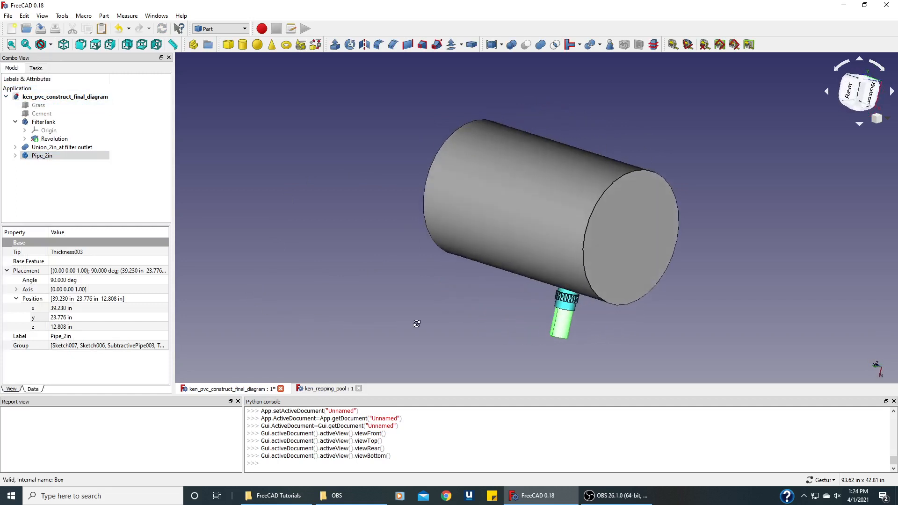
{"action": "left_click", "coordinate": [64, 44]}
{"action": "left_click_drag", "start_coordinate": [702, 297], "coordinate": [400, 297]}
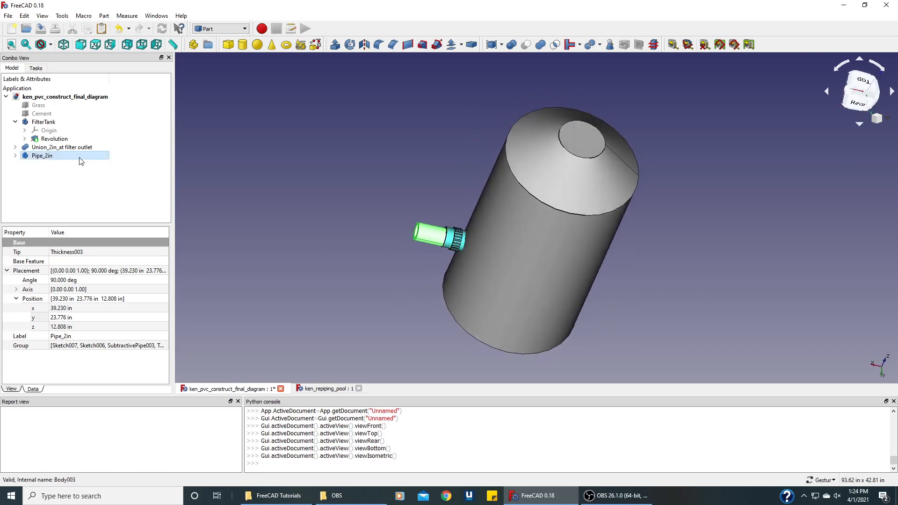
{"action": "left_click", "coordinate": [63, 148]}
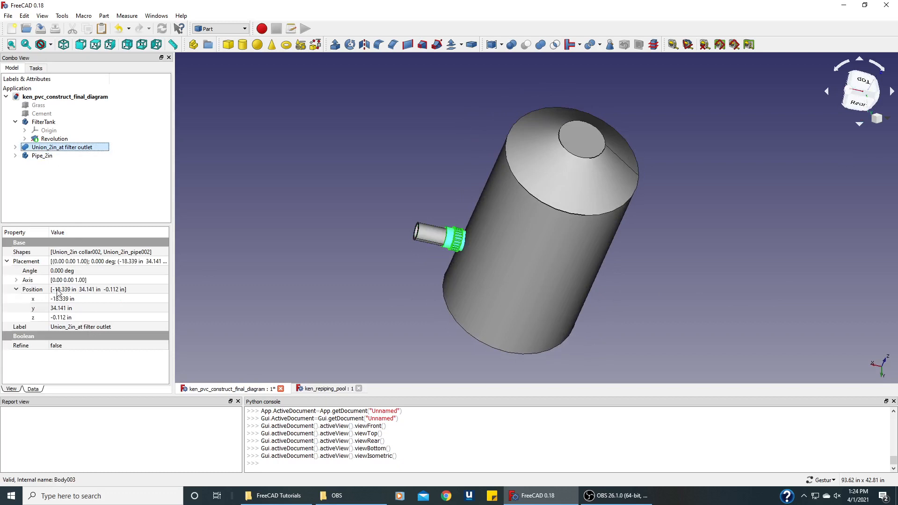
{"action": "left_click", "coordinate": [13, 390]}
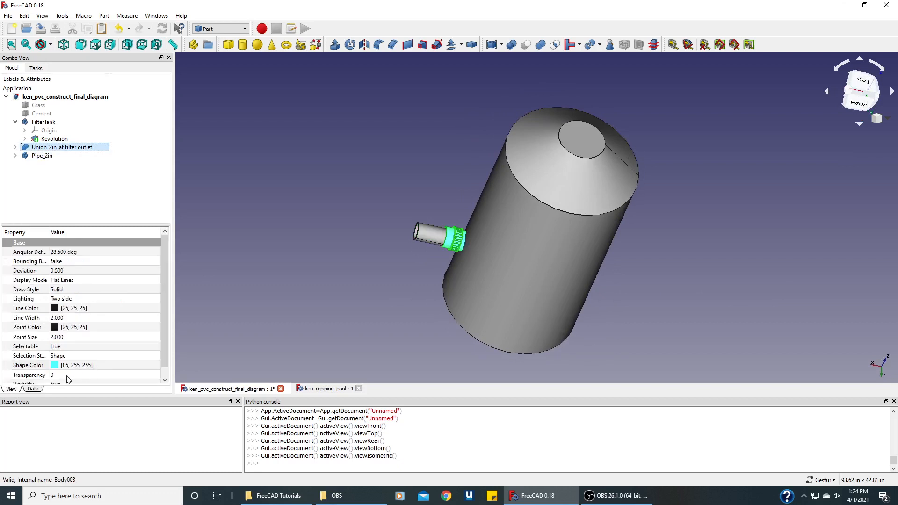
{"action": "left_click", "coordinate": [67, 375]}
{"action": "type", "text": "5"}
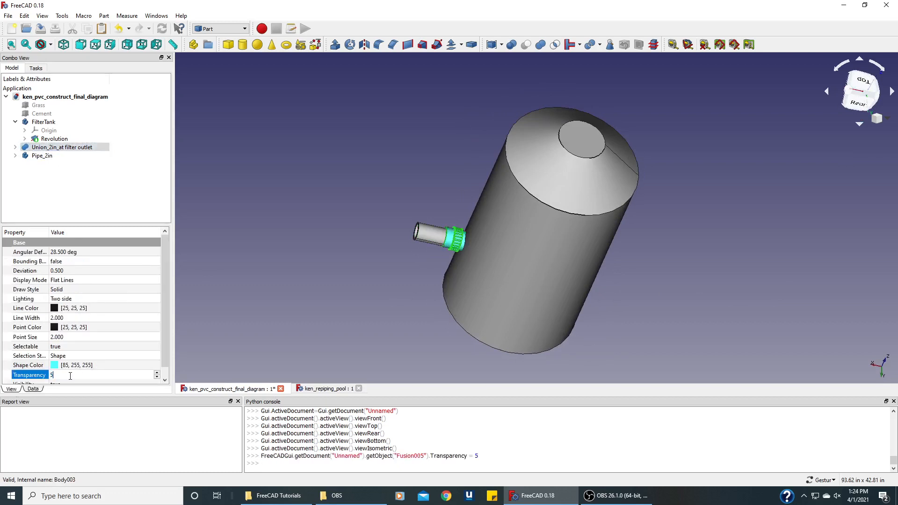
{"action": "type", "text": "0"}
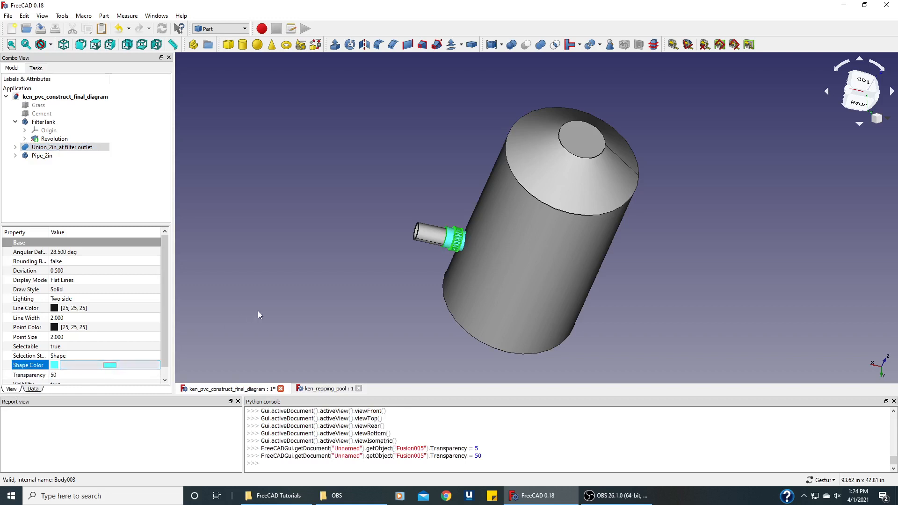
Transform Pipe_2in about 0.55 in along its axis so that it slides deeper into the union.
{"action": "left_click", "coordinate": [311, 295]}
{"action": "left_click_drag", "start_coordinate": [366, 260], "coordinate": [357, 287]}
{"action": "scroll", "coordinate": [358, 289], "scroll_direction": "up", "scroll_amount": 2}
{"action": "scroll", "coordinate": [358, 288], "scroll_direction": "up", "scroll_amount": 2}
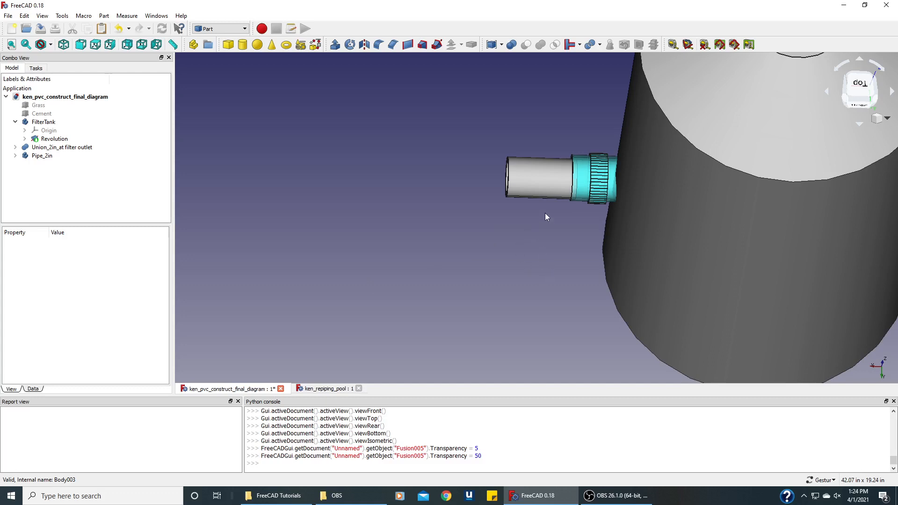
{"action": "left_click", "coordinate": [42, 156]}
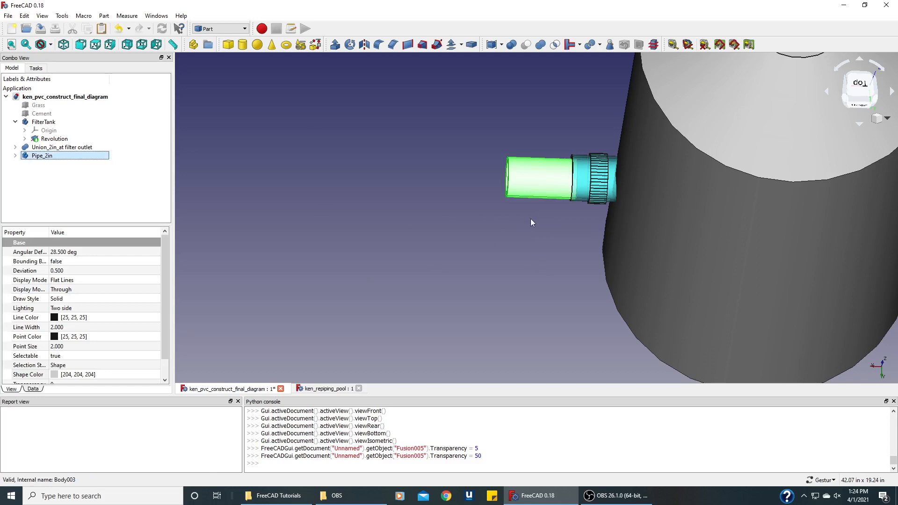
{"action": "right_click", "coordinate": [43, 158]}
{"action": "left_click", "coordinate": [65, 173]}
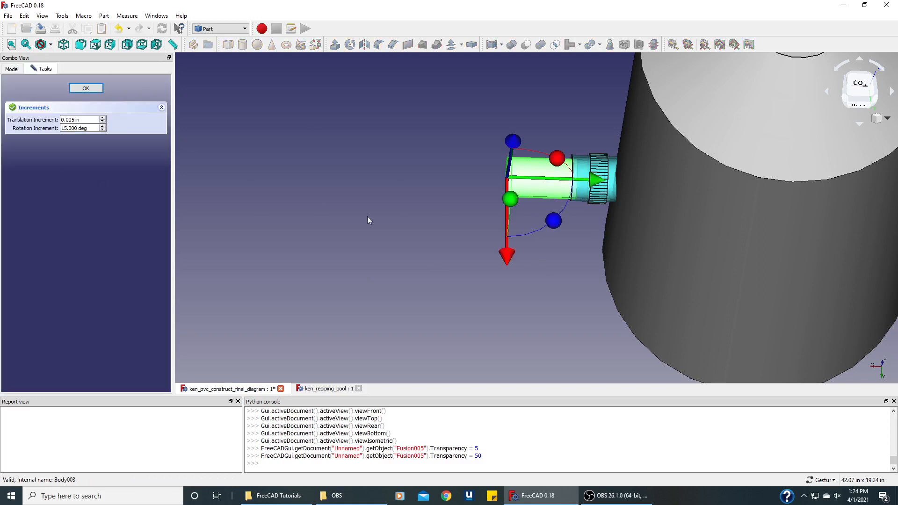
{"action": "mouse_move", "coordinate": [592, 186]}
{"action": "left_mouse_down"}
{"action": "mouse_move", "coordinate": [584, 185]}
{"action": "mouse_move", "coordinate": [603, 182]}
{"action": "left_mouse_up"}
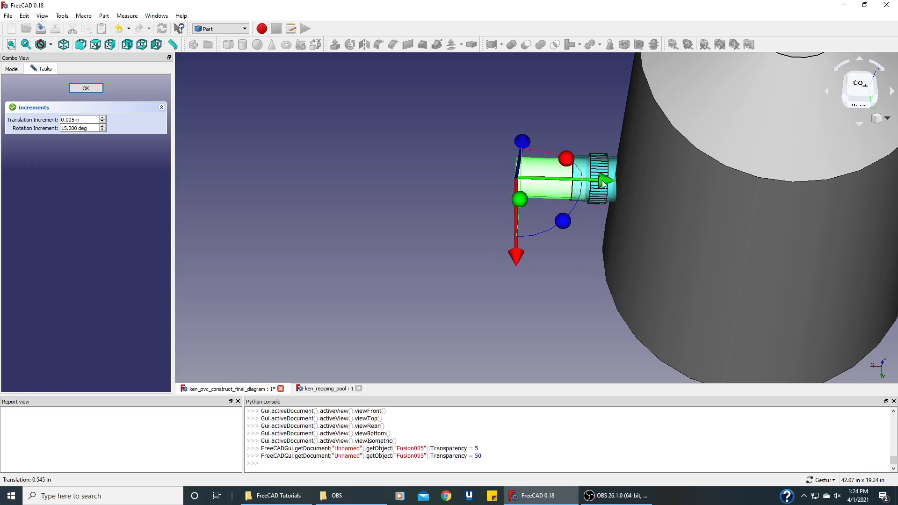
{"action": "left_click", "coordinate": [93, 89]}
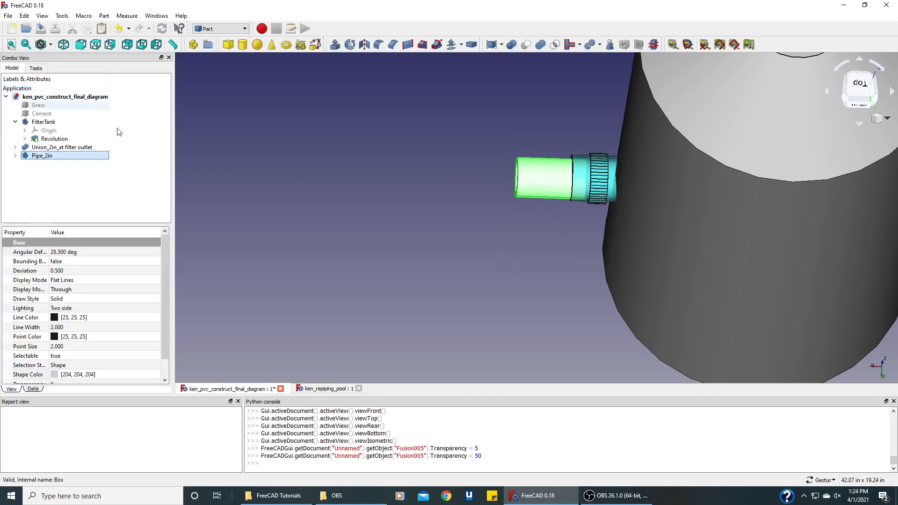
Fit the whole model in the view and save the document.
{"action": "left_click_drag", "start_coordinate": [400, 313], "coordinate": [391, 279]}
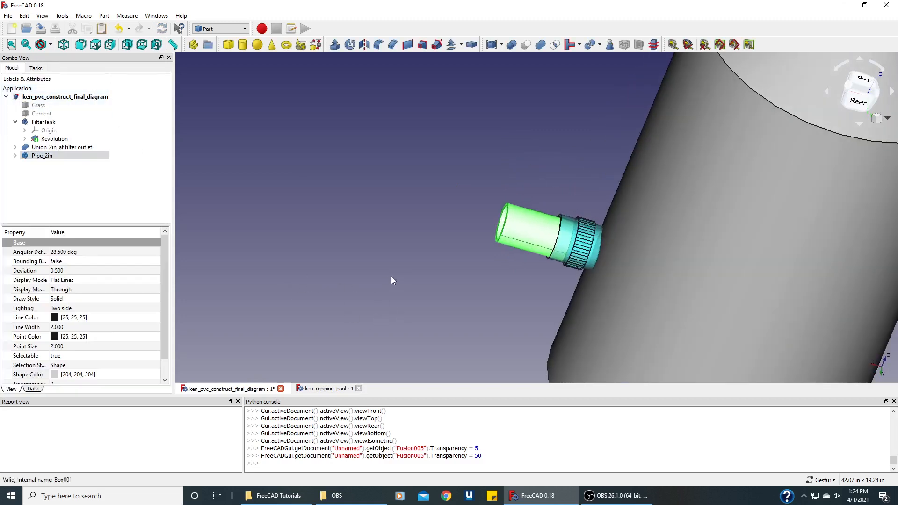
{"action": "left_click", "coordinate": [11, 45]}
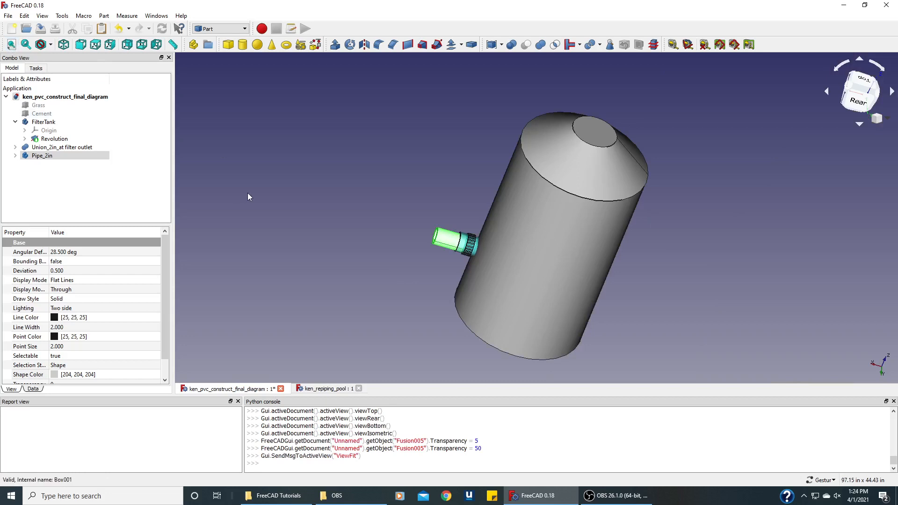
{"action": "key", "text": "ctrl+s"}
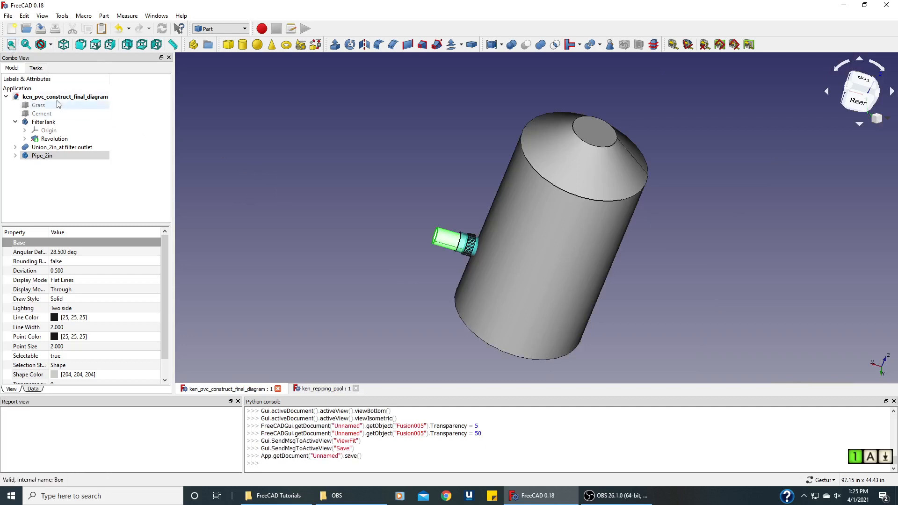
Show the Grass and Cement slabs to check the tank and pipe against them, and hide both slabs again.
{"action": "left_click", "coordinate": [42, 106]}
{"action": "key", "text": "space"}
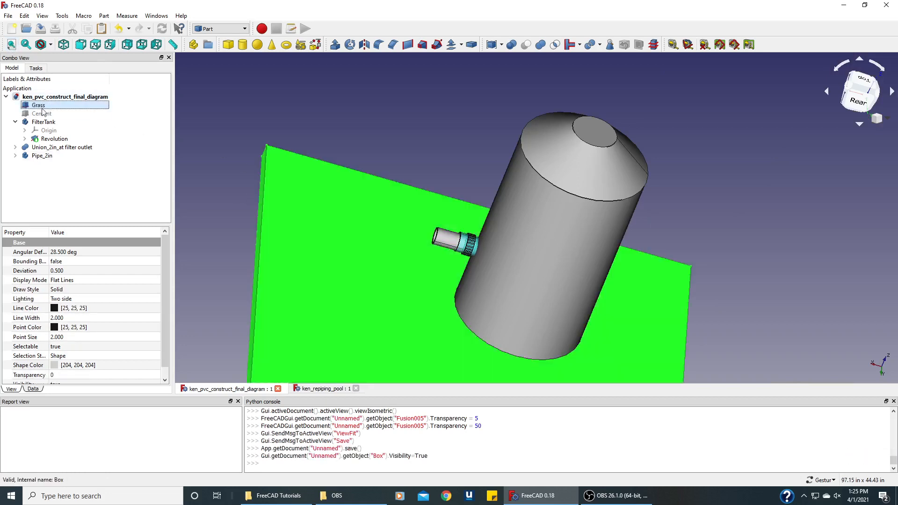
{"action": "left_click", "coordinate": [43, 114]}
{"action": "key", "text": "space"}
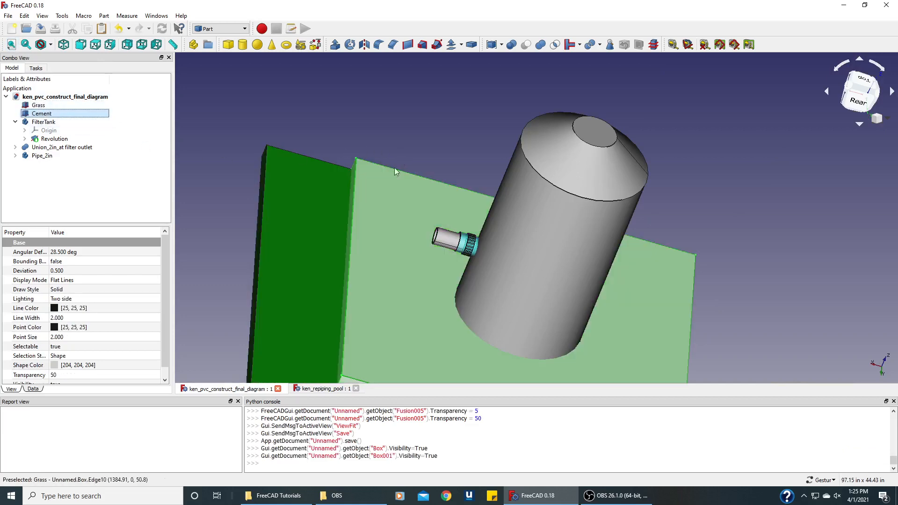
{"action": "left_click_drag", "start_coordinate": [291, 279], "coordinate": [339, 267]}
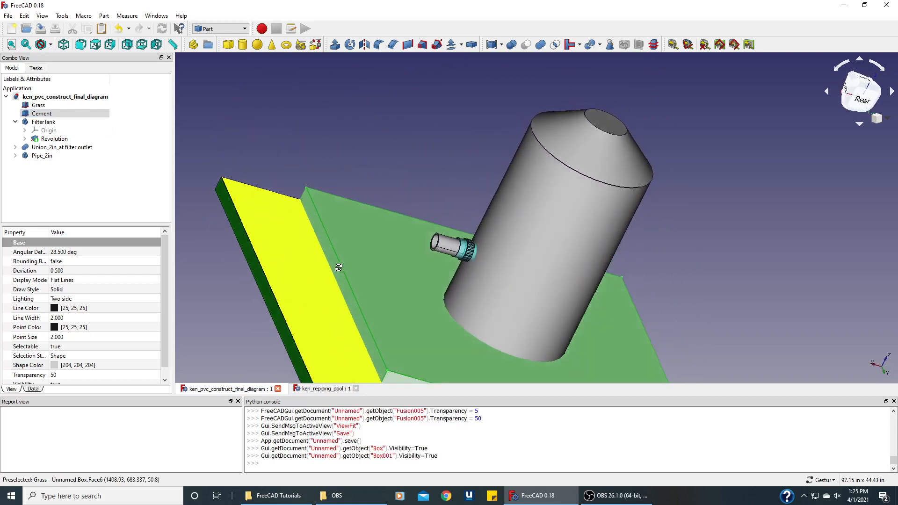
{"action": "left_click", "coordinate": [40, 106]}
{"action": "key", "text": "space"}
{"action": "left_click", "coordinate": [43, 114]}
{"action": "key", "text": "space"}
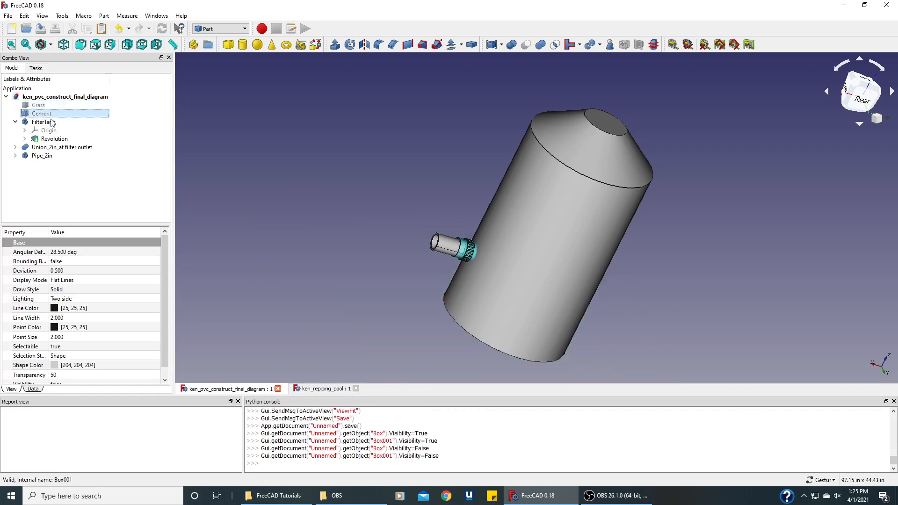
{"action": "mouse_move", "coordinate": [383, 199]}
{"action": "left_mouse_down"}
{"action": "mouse_move", "coordinate": [335, 195]}
{"action": "mouse_move", "coordinate": [326, 206]}
{"action": "mouse_move", "coordinate": [371, 209]}
{"action": "left_mouse_up"}
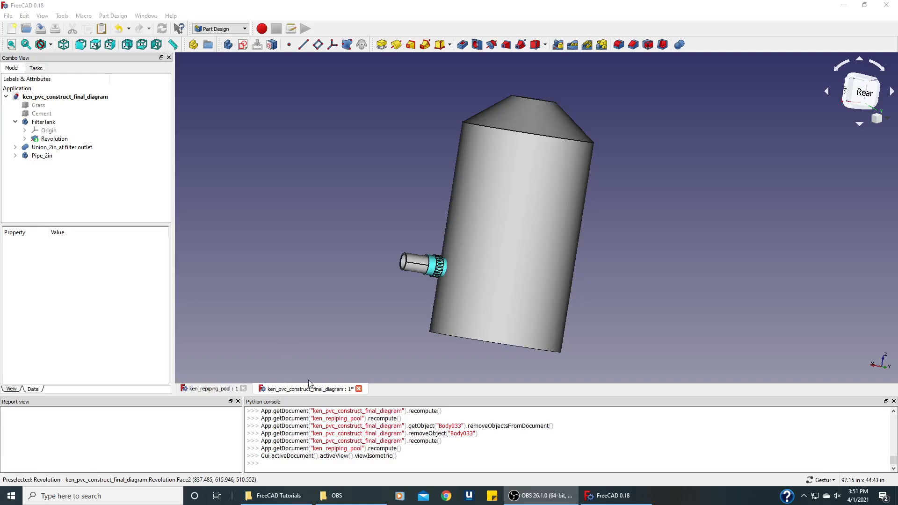
Copy the Elbow_2in_90 body from ken_repiping_pool and paste it into ken_pvc_construct_final_diagram.
{"action": "left_click", "coordinate": [223, 389]}
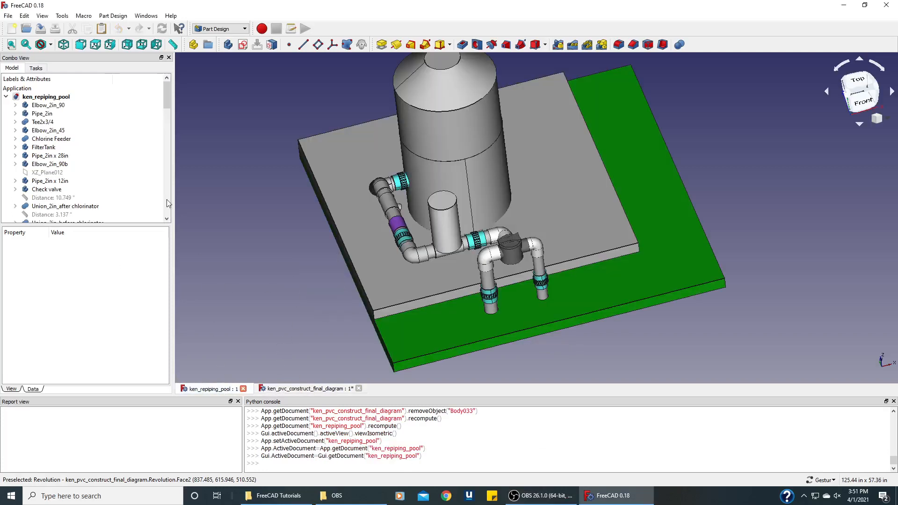
{"action": "left_click", "coordinate": [53, 107]}
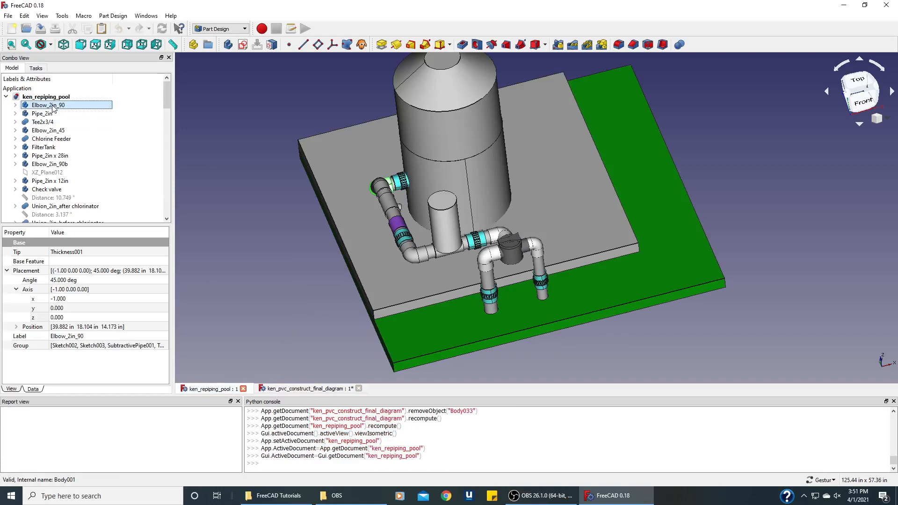
{"action": "right_click", "coordinate": [53, 107]}
{"action": "left_click", "coordinate": [66, 181]}
{"action": "left_click", "coordinate": [297, 389]}
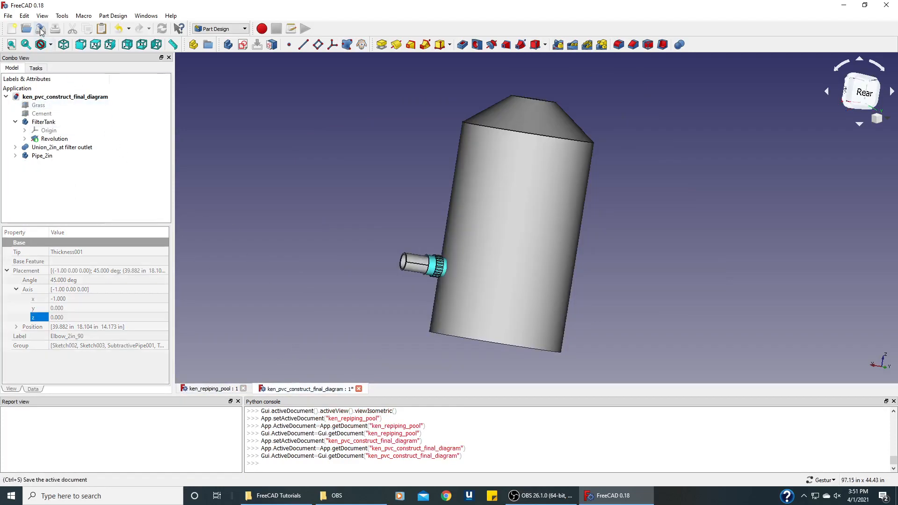
{"action": "left_click", "coordinate": [24, 16]}
{"action": "left_click", "coordinate": [37, 72]}
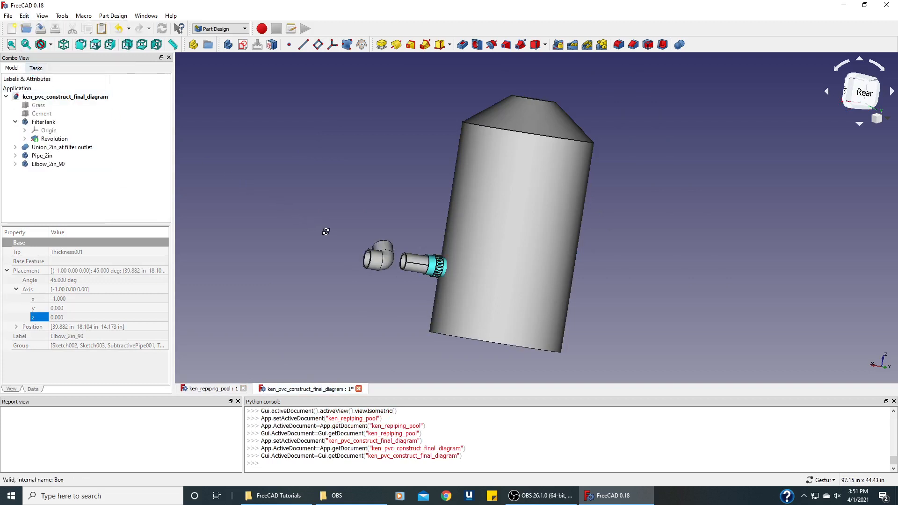
{"action": "left_click_drag", "start_coordinate": [322, 230], "coordinate": [379, 242]}
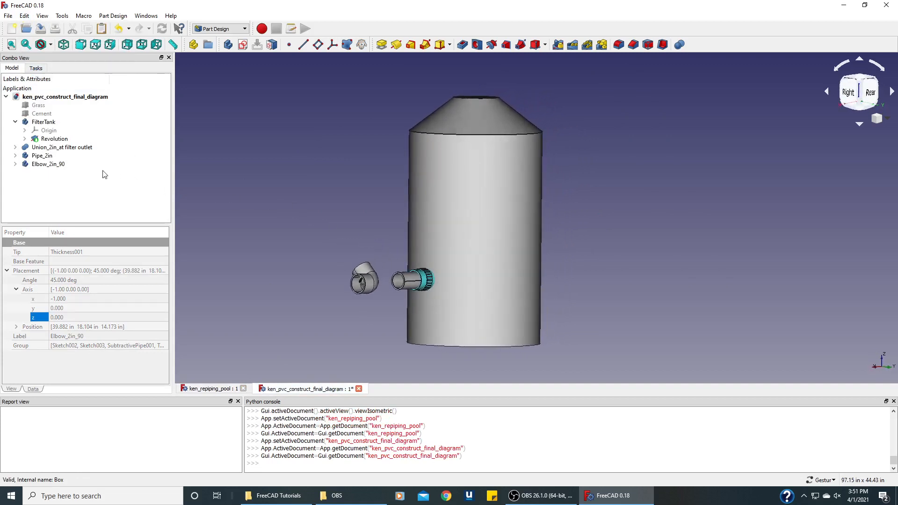
{"action": "left_click", "coordinate": [46, 164]}
{"action": "right_click", "coordinate": [46, 164]}
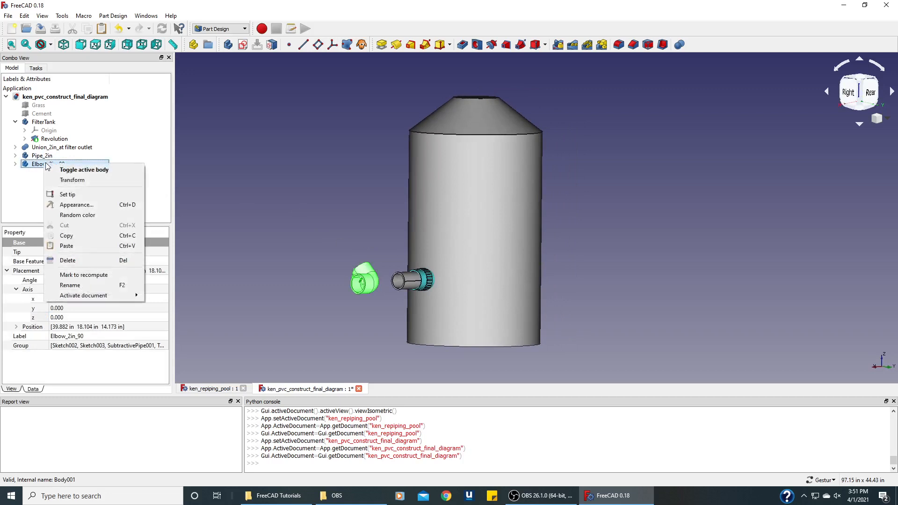
{"action": "left_click", "coordinate": [72, 180]}
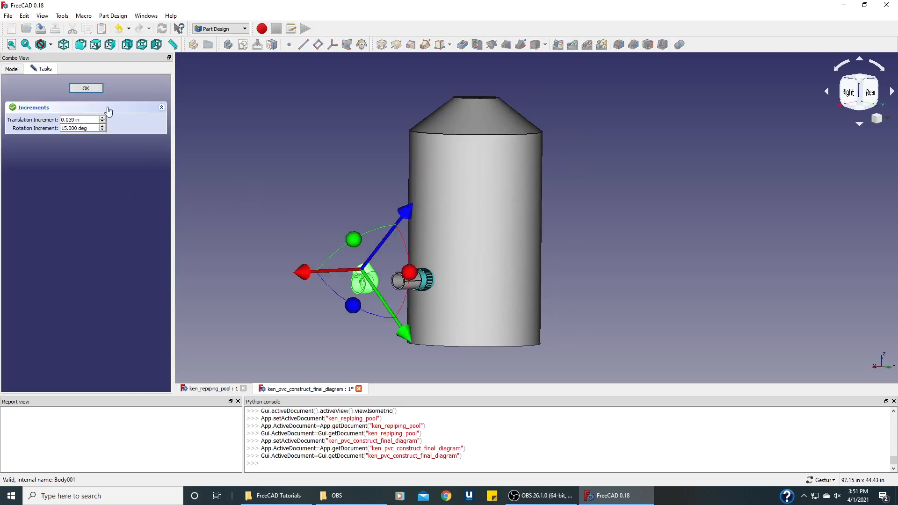
{"action": "left_click", "coordinate": [85, 88]}
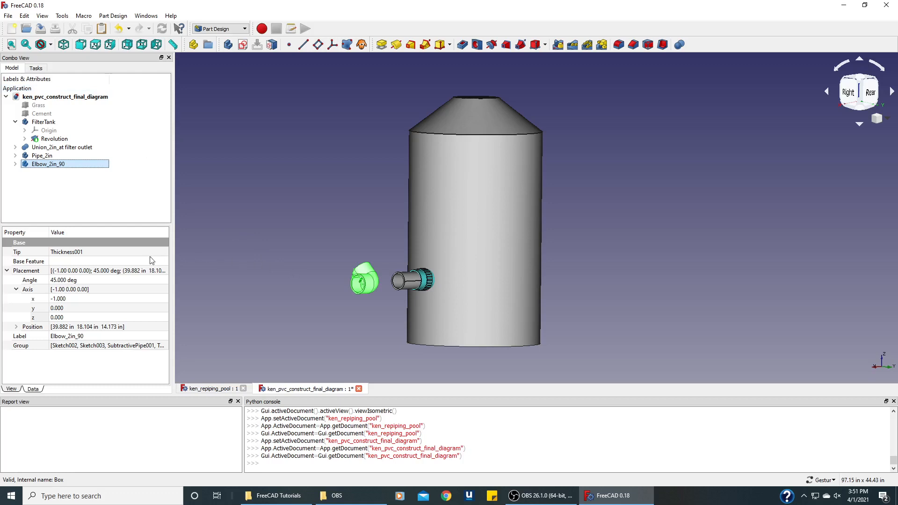
Set Elbow_2in_90's placement angle to 0 degrees and examine its orientation relative to the outlet pipe.
{"action": "left_click", "coordinate": [55, 281]}
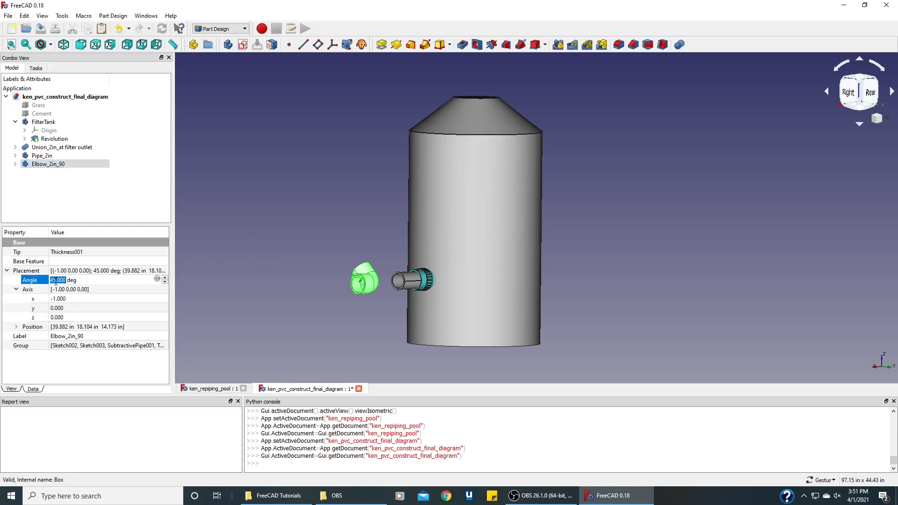
{"action": "type", "text": "0"}
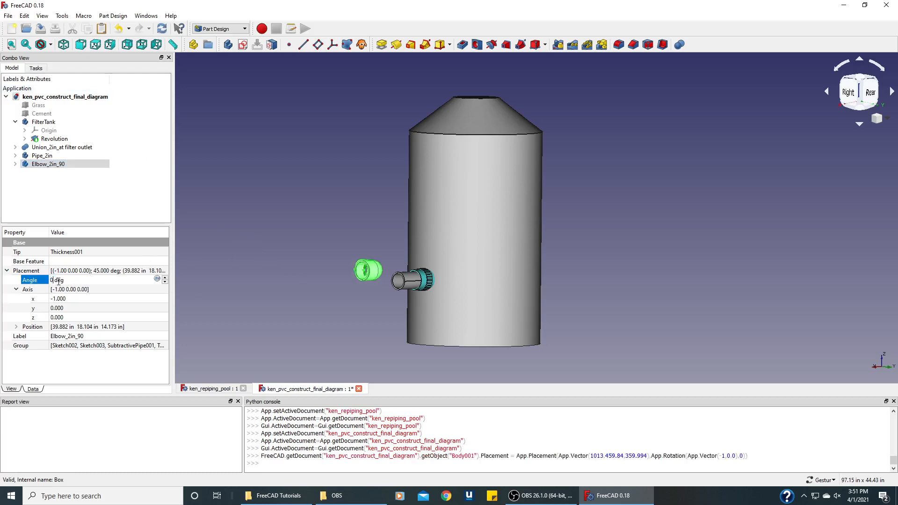
{"action": "left_click_drag", "start_coordinate": [295, 239], "coordinate": [553, 230]}
{"action": "left_click_drag", "start_coordinate": [389, 277], "coordinate": [358, 259]}
{"action": "left_click_drag", "start_coordinate": [661, 321], "coordinate": [645, 317]}
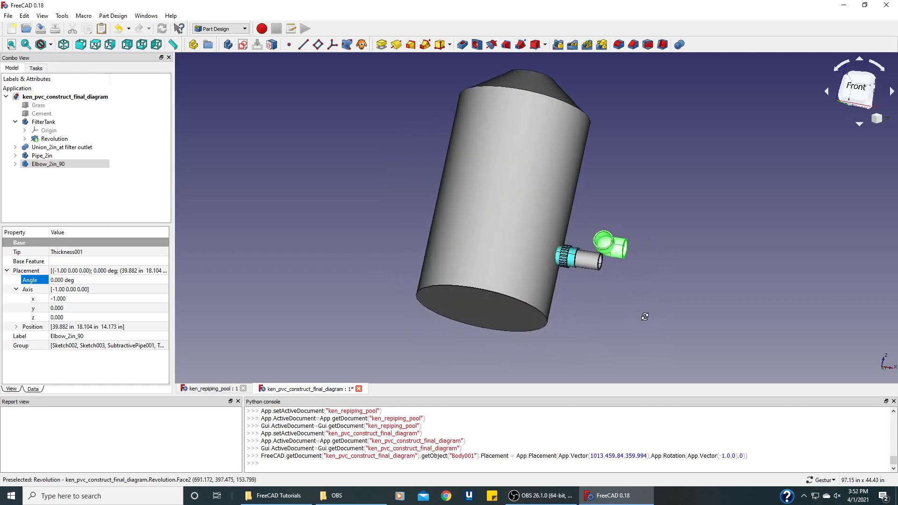
{"action": "left_click_drag", "start_coordinate": [698, 176], "coordinate": [647, 164]}
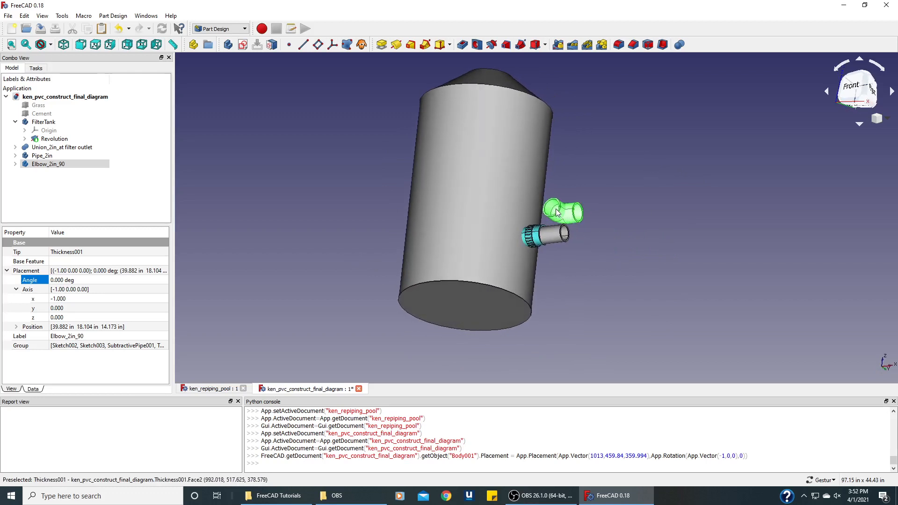
{"action": "left_click_drag", "start_coordinate": [394, 150], "coordinate": [391, 168]}
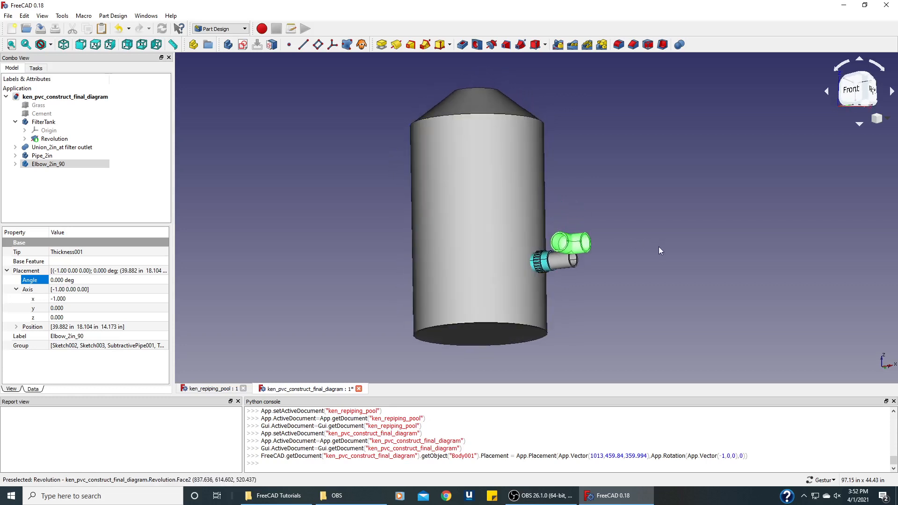
{"action": "left_click_drag", "start_coordinate": [658, 246], "coordinate": [659, 253]}
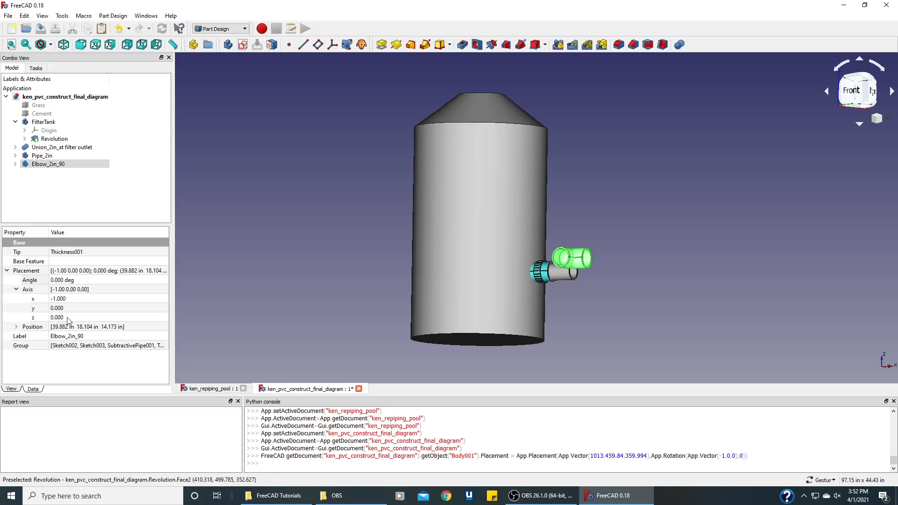
Set Elbow_2in_90's placement angle to -90 degrees and its rotation axis to x 0 and z 1.
{"action": "left_click", "coordinate": [60, 290]}
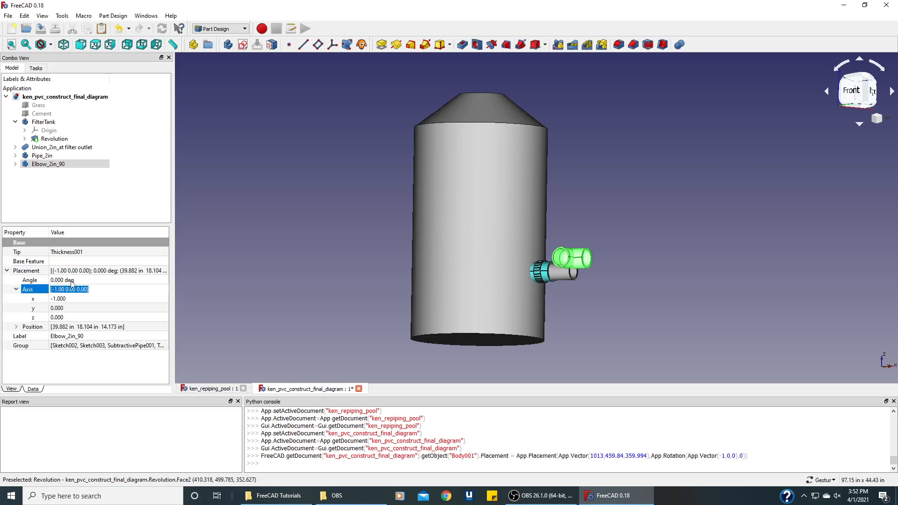
{"action": "left_click", "coordinate": [55, 280]}
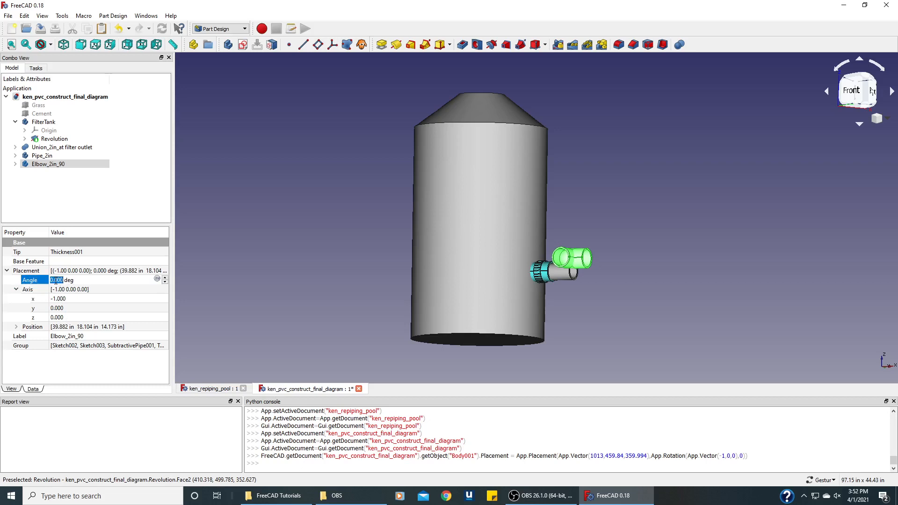
{"action": "type", "text": "-90"}
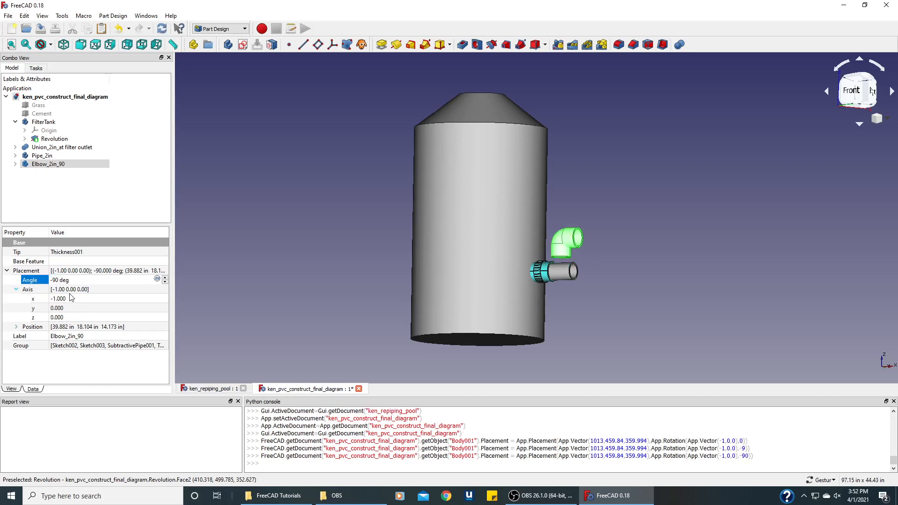
{"action": "left_click", "coordinate": [70, 298]}
{"action": "type", "text": "0"}
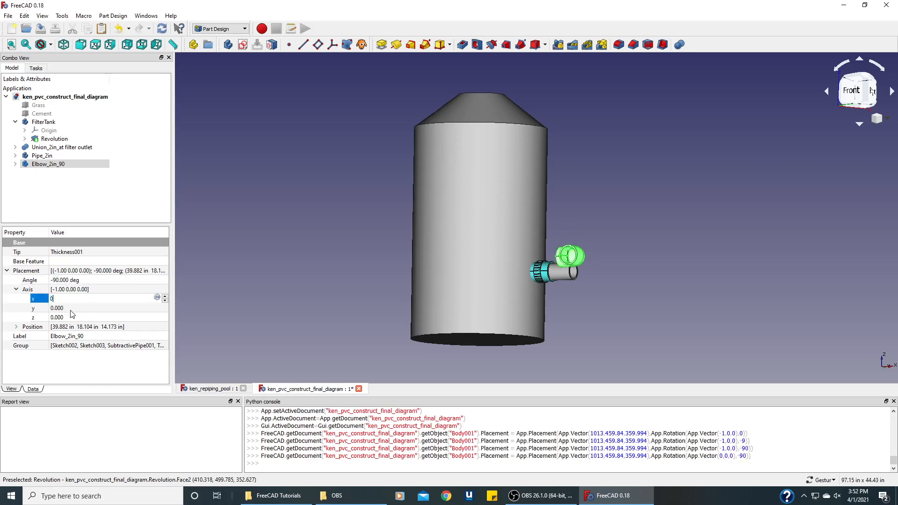
{"action": "left_click", "coordinate": [69, 317]}
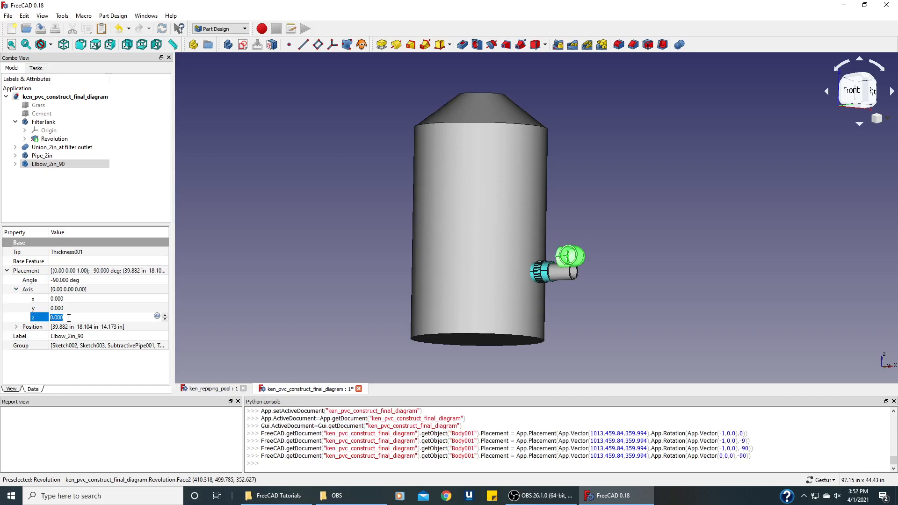
{"action": "type", "text": "1"}
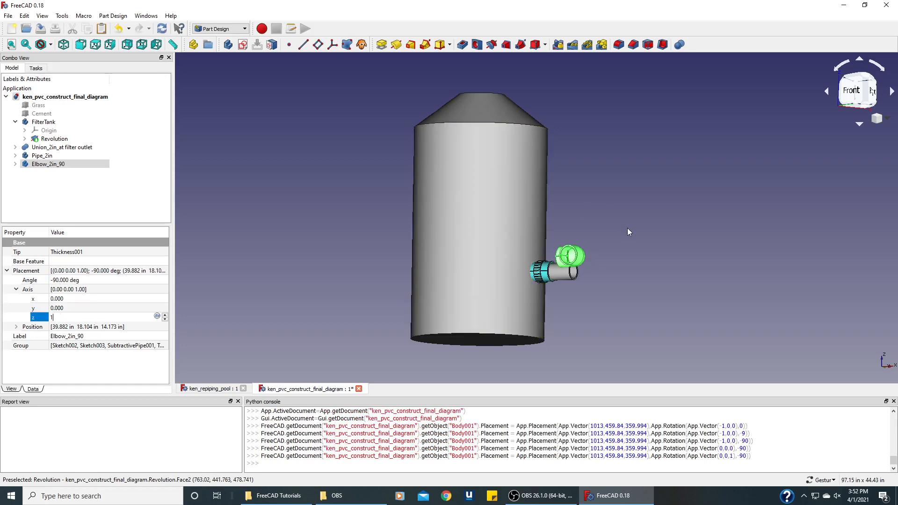
Transform Elbow_2in_90 about 5.6 in sideways and 1.56 in down to line it up with the outlet pipe.
{"action": "left_click_drag", "start_coordinate": [627, 229], "coordinate": [426, 234]}
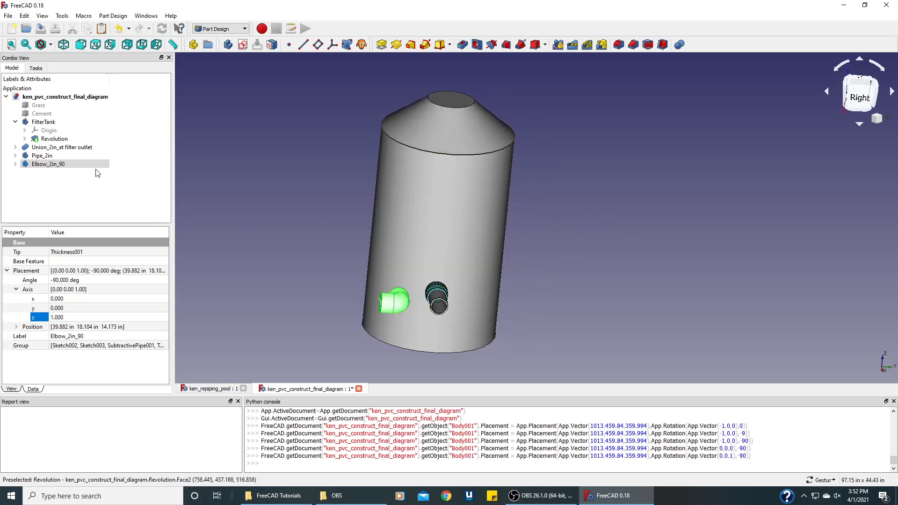
{"action": "right_click", "coordinate": [48, 164]}
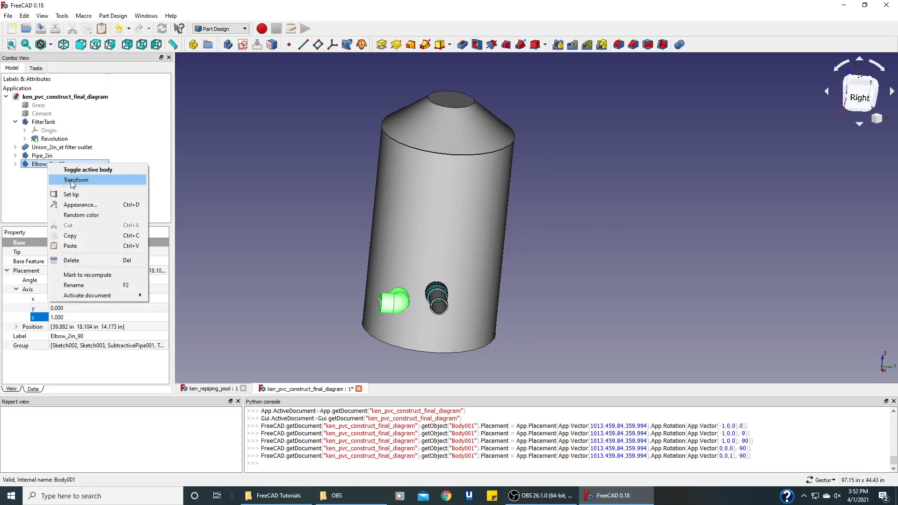
{"action": "left_click", "coordinate": [73, 180]}
{"action": "left_click_drag", "start_coordinate": [317, 295], "coordinate": [351, 305]}
{"action": "left_click_drag", "start_coordinate": [576, 343], "coordinate": [572, 311]}
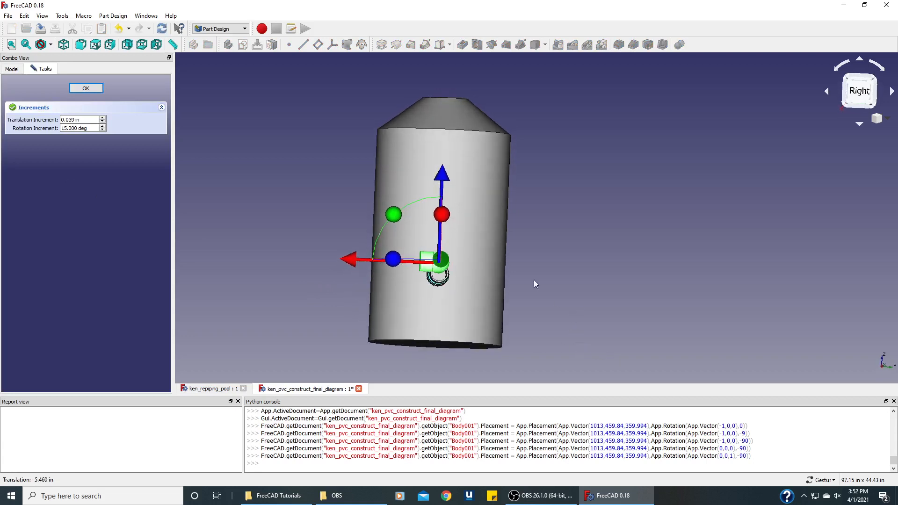
{"action": "left_click_drag", "start_coordinate": [448, 175], "coordinate": [443, 187]}
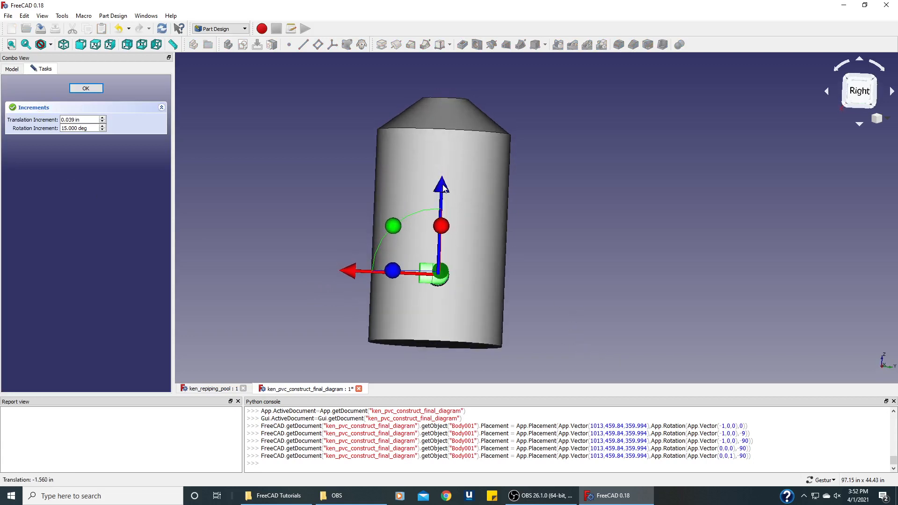
{"action": "left_click_drag", "start_coordinate": [353, 267], "coordinate": [358, 269]}
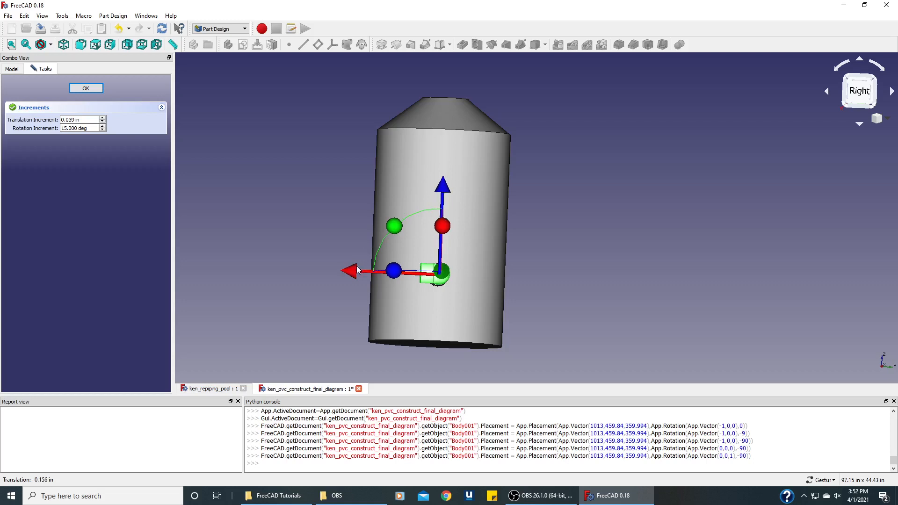
{"action": "left_click_drag", "start_coordinate": [562, 270], "coordinate": [565, 277]}
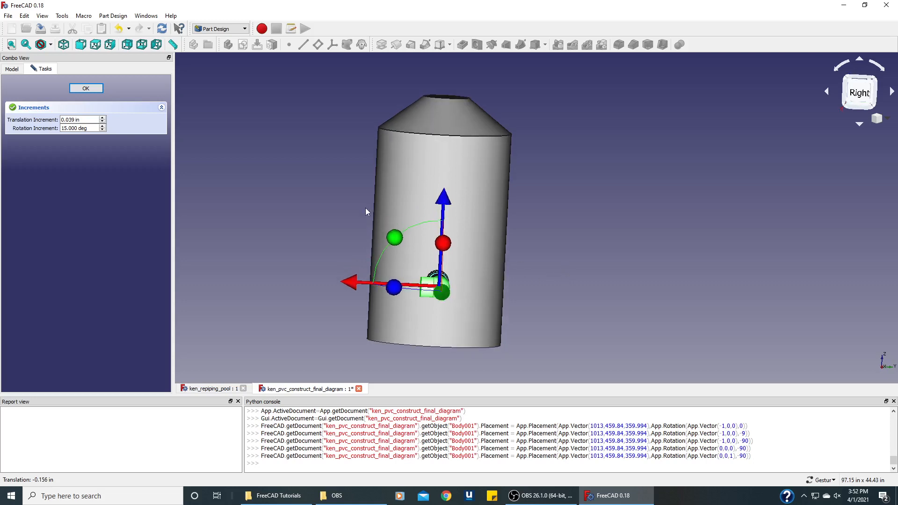
{"action": "left_click", "coordinate": [95, 89]}
In the Front view, transform Elbow_2in_90 about 2.18 in toward the tank so that it slides onto the pipe's end.
{"action": "left_click_drag", "start_coordinate": [204, 161], "coordinate": [675, 248]}
{"action": "left_click_drag", "start_coordinate": [644, 321], "coordinate": [463, 317]}
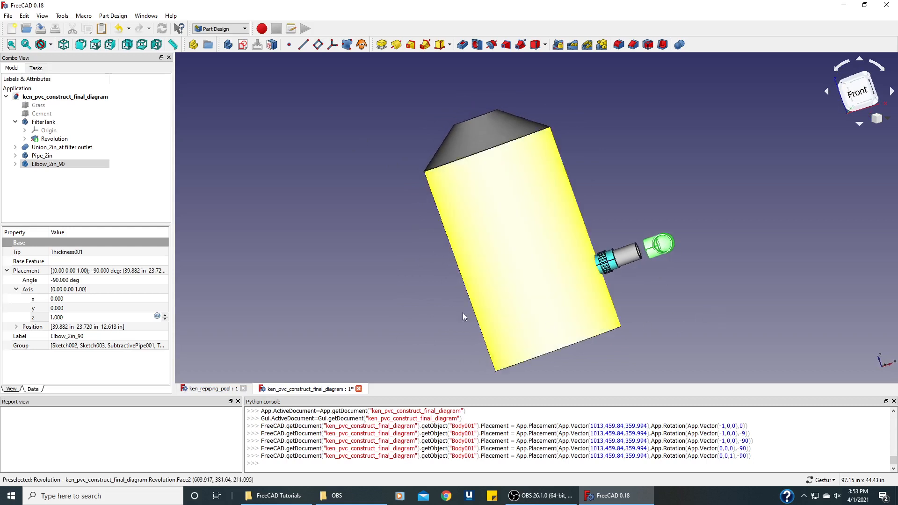
{"action": "left_click", "coordinate": [858, 98]}
{"action": "left_click", "coordinate": [69, 164]}
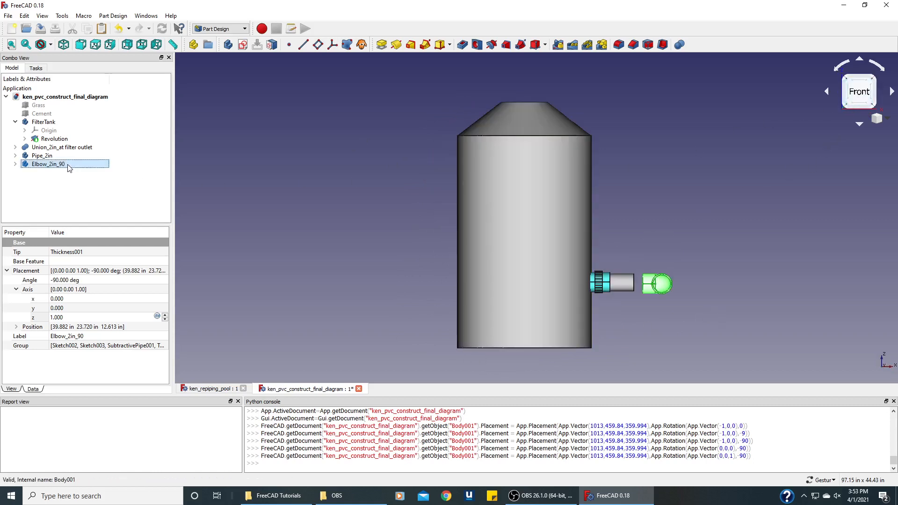
{"action": "right_click", "coordinate": [69, 166]}
{"action": "left_click", "coordinate": [80, 181]}
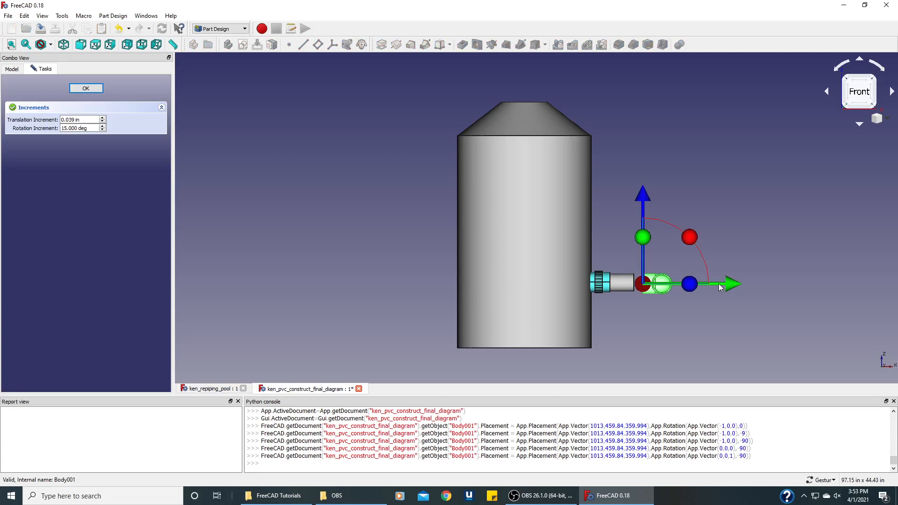
{"action": "left_click_drag", "start_coordinate": [723, 283], "coordinate": [711, 284]}
{"action": "left_click", "coordinate": [90, 88]}
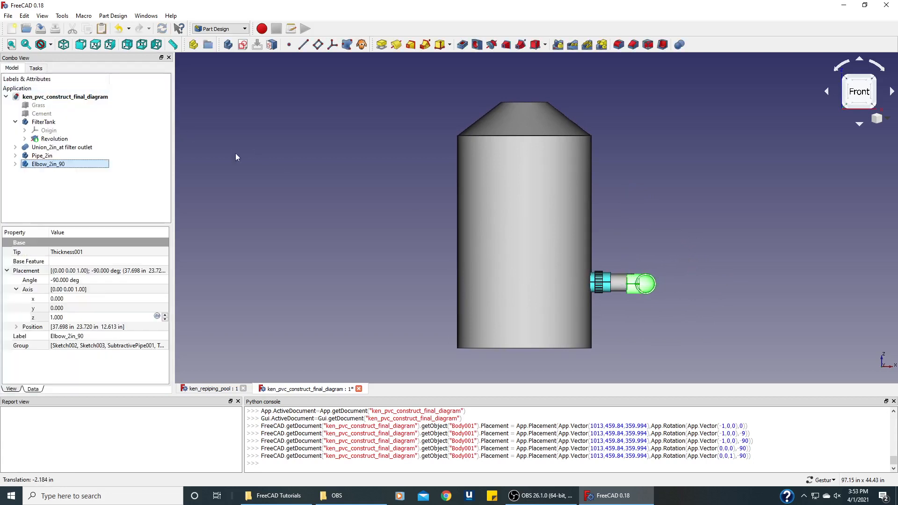
Switch to the Right view and show the Grass and Cement slabs beneath the filter tank.
{"action": "left_click_drag", "start_coordinate": [726, 207], "coordinate": [538, 183]}
{"action": "left_click", "coordinate": [870, 95]}
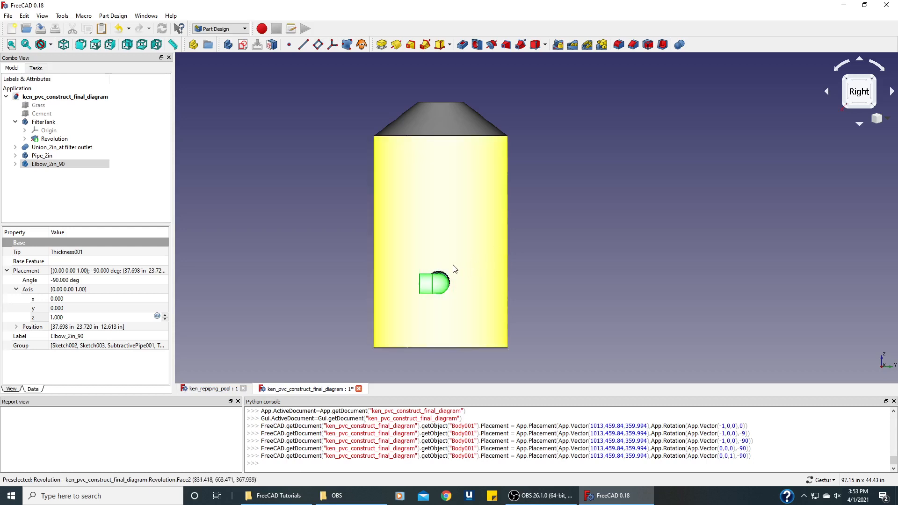
{"action": "left_click", "coordinate": [42, 107]}
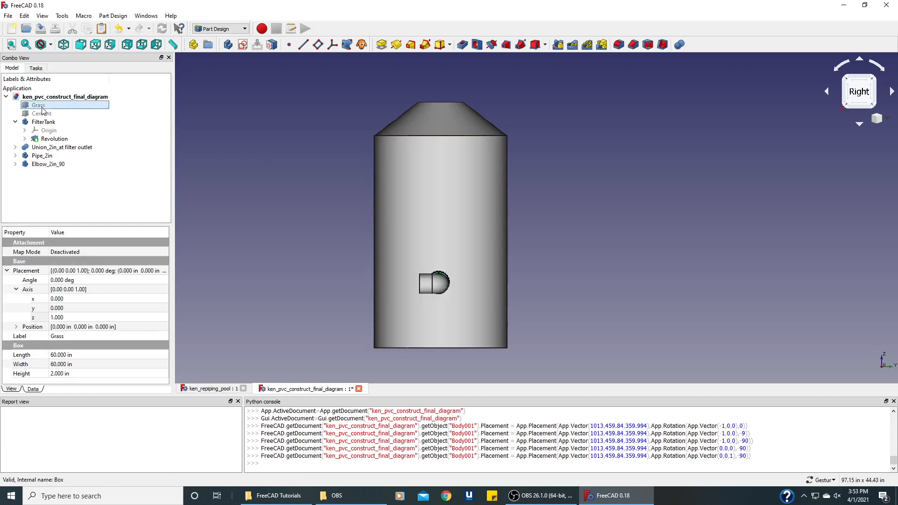
{"action": "key", "text": "space"}
{"action": "left_click", "coordinate": [42, 113]}
{"action": "key", "text": "space"}
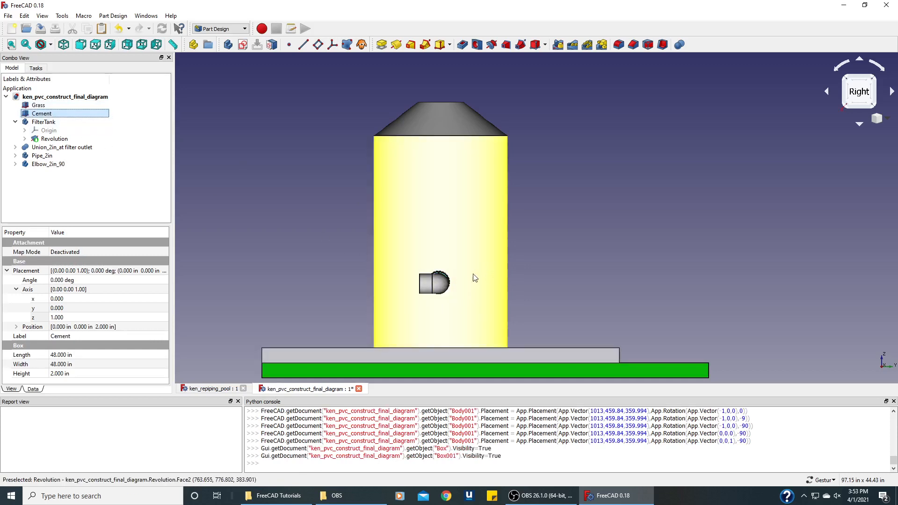
Rotate Elbow_2in_90 by -135 degrees about the outlet pipe's axis with Transform so that its open end points diagonally upward.
{"action": "left_click", "coordinate": [59, 164]}
{"action": "right_click", "coordinate": [62, 165]}
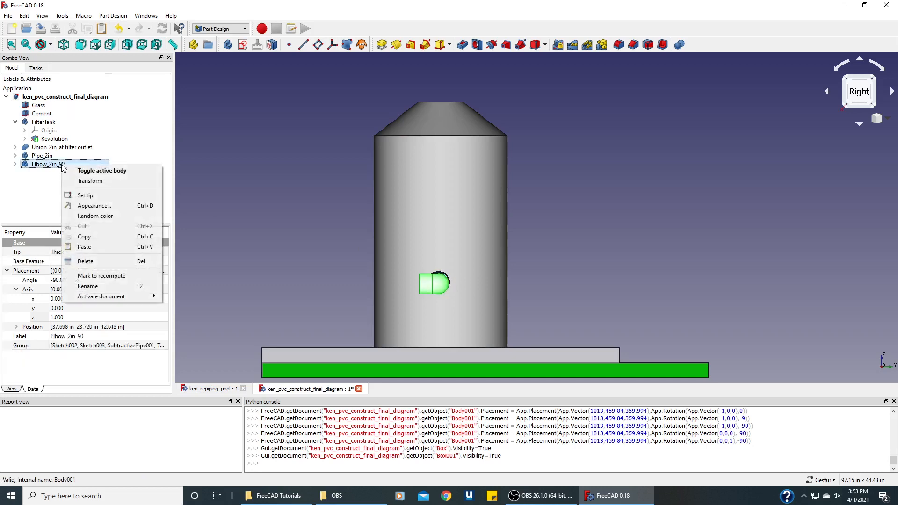
{"action": "left_click", "coordinate": [78, 181]}
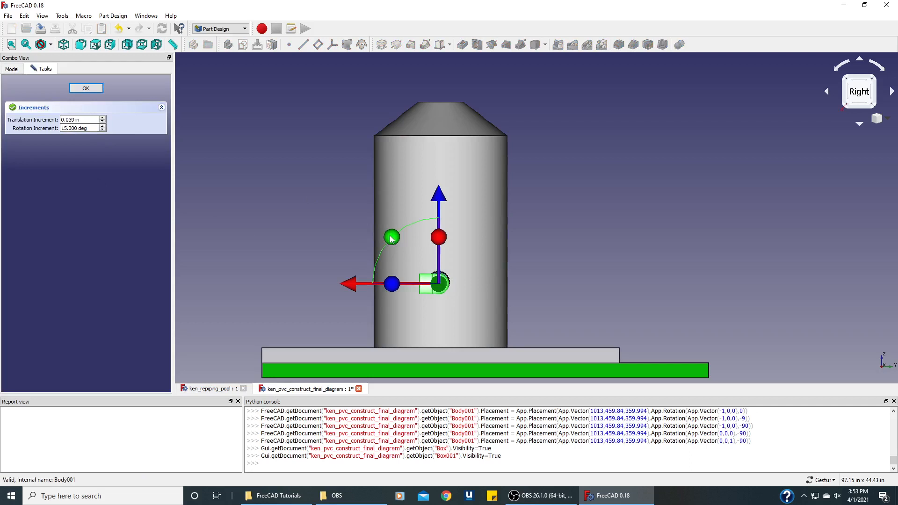
{"action": "left_click_drag", "start_coordinate": [392, 237], "coordinate": [517, 291]}
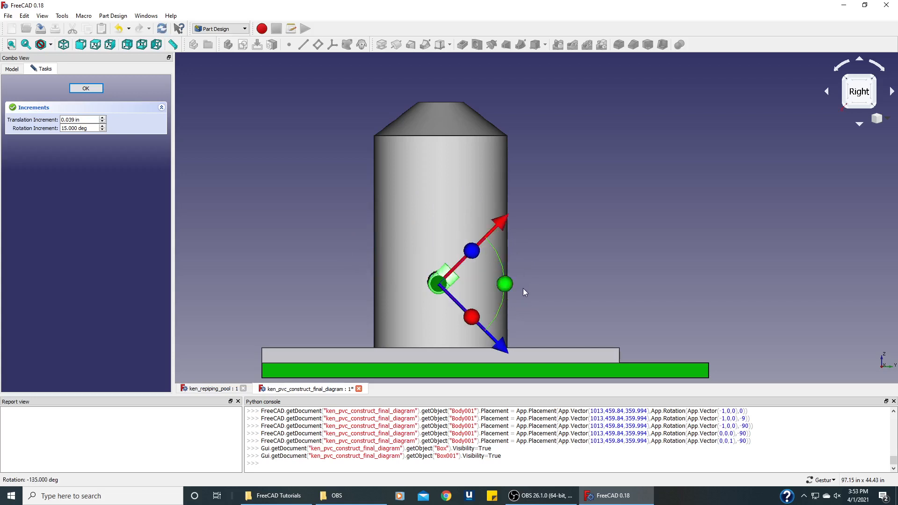
{"action": "left_click", "coordinate": [86, 88]}
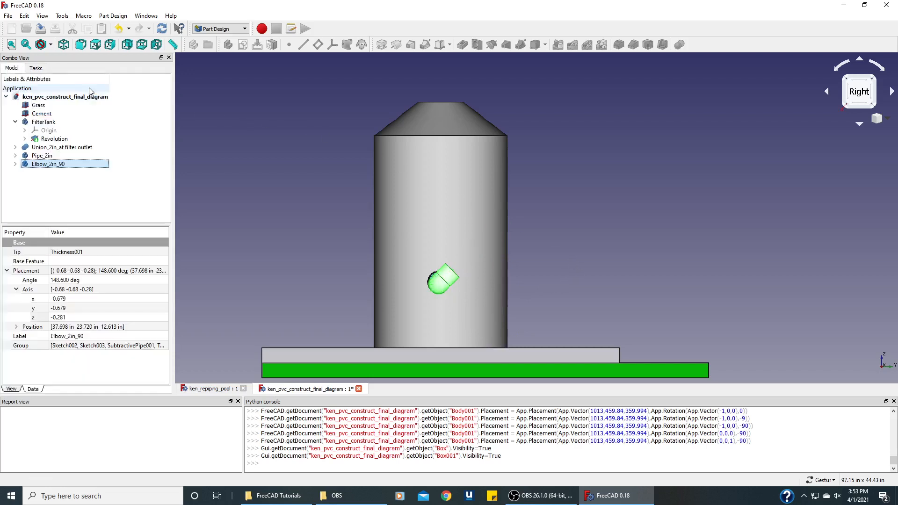
Hide FilterTank, Union_2in_at filter outlet, Grass and Cement so that only the outlet pipe and the elbow are displayed.
{"action": "left_click_drag", "start_coordinate": [267, 220], "coordinate": [345, 215]}
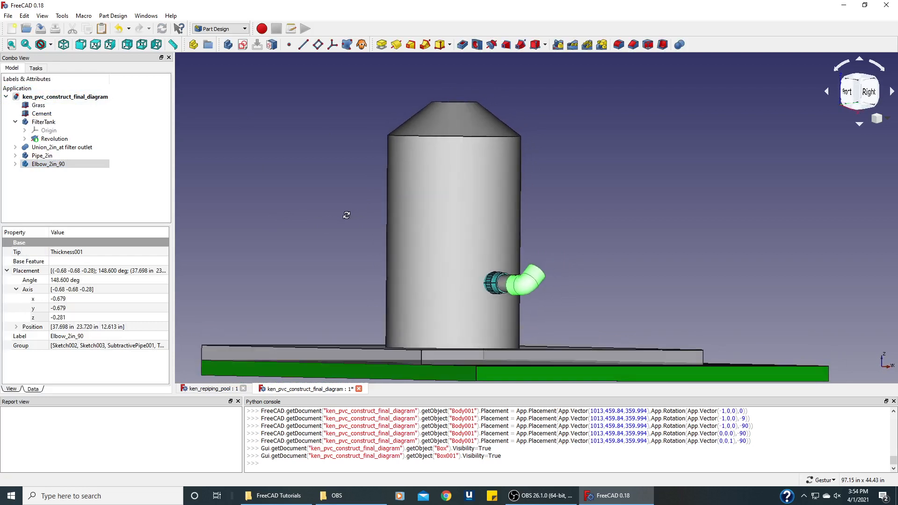
{"action": "left_click_drag", "start_coordinate": [614, 291], "coordinate": [368, 267]}
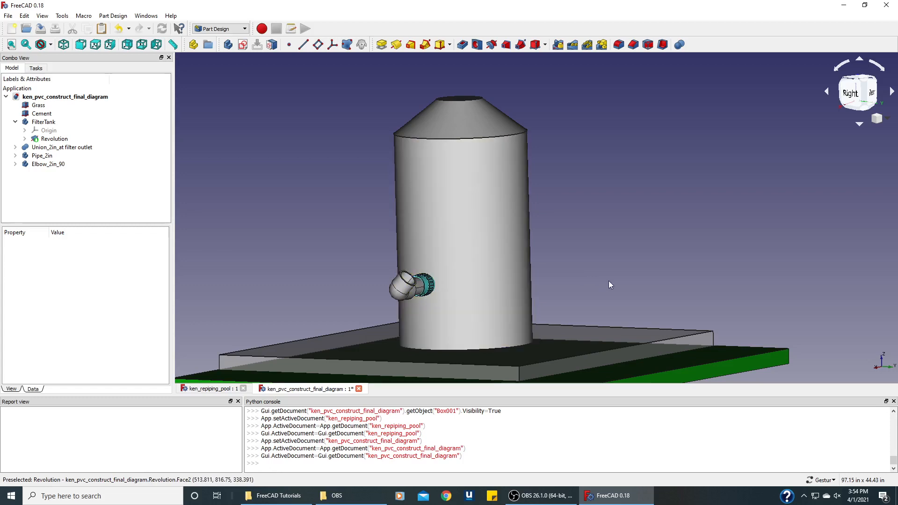
{"action": "left_click_drag", "start_coordinate": [342, 228], "coordinate": [361, 216]}
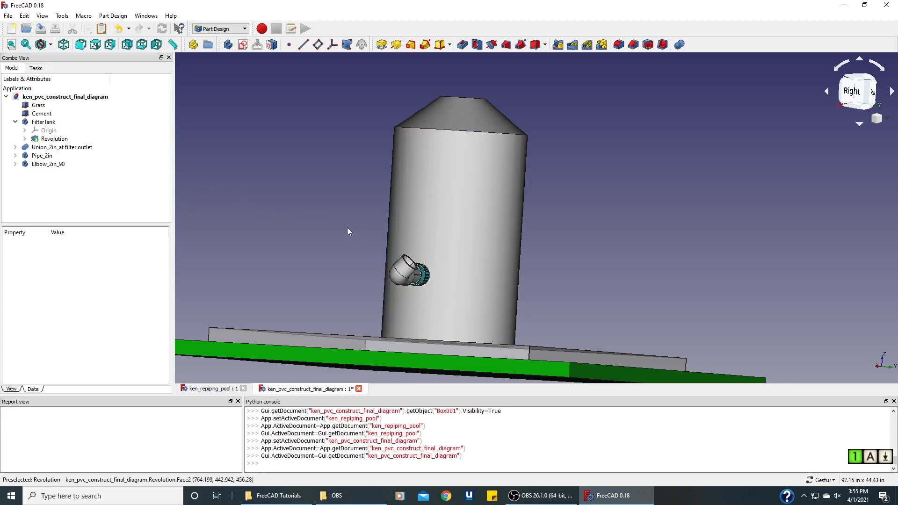
{"action": "left_click_drag", "start_coordinate": [541, 237], "coordinate": [493, 272]}
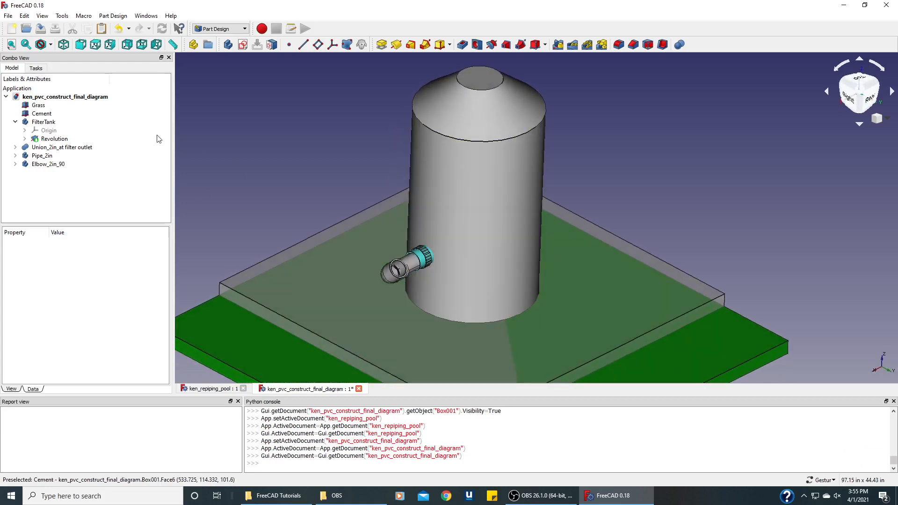
{"action": "left_click", "coordinate": [49, 124]}
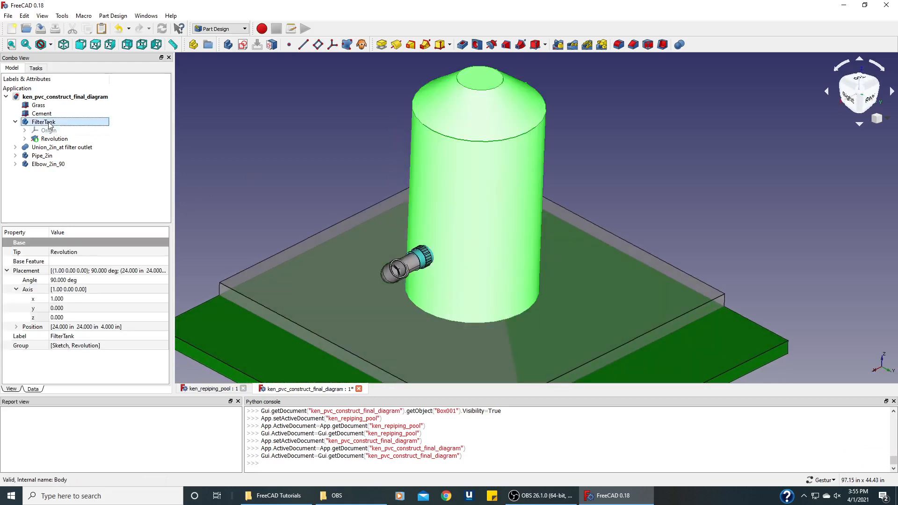
{"action": "key", "text": "space"}
{"action": "left_click", "coordinate": [72, 148]}
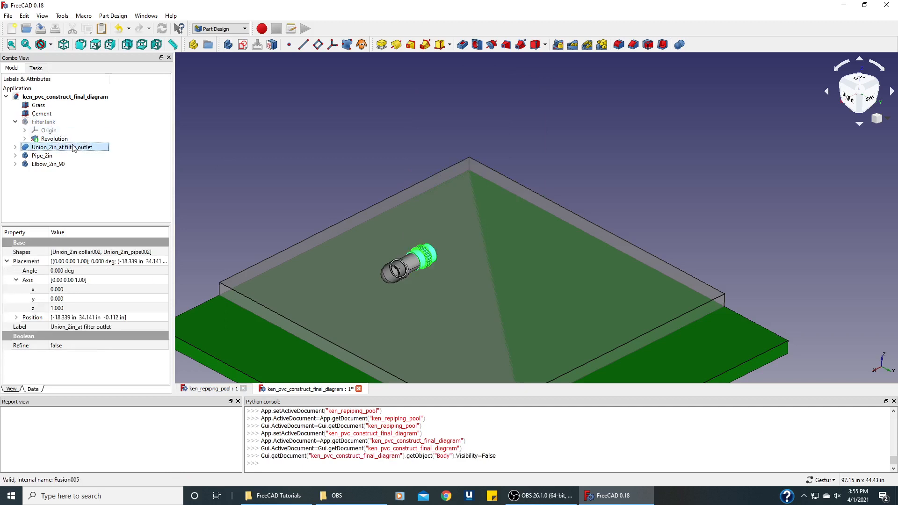
{"action": "key", "text": "space"}
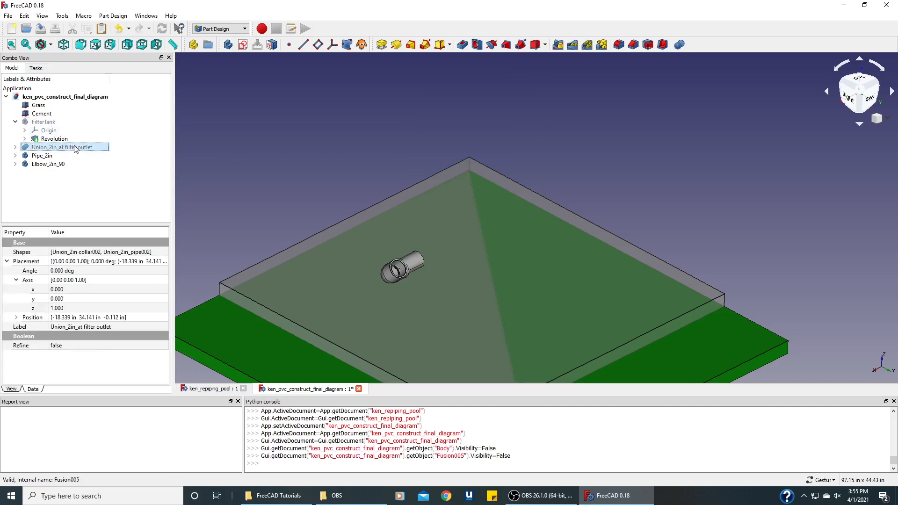
{"action": "left_click", "coordinate": [47, 105]}
{"action": "key", "text": "space"}
{"action": "left_click", "coordinate": [45, 113]}
{"action": "key", "text": "space"}
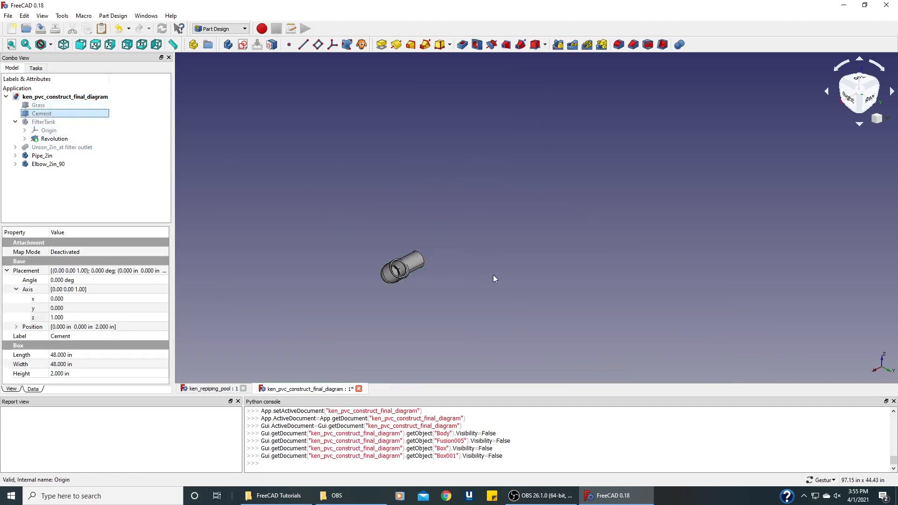
In the Left view, transform Elbow_2in_90 about 0.17 in up and 0.06 in sideways to centre its socket on the pipe.
{"action": "left_click_drag", "start_coordinate": [495, 278], "coordinate": [446, 253]}
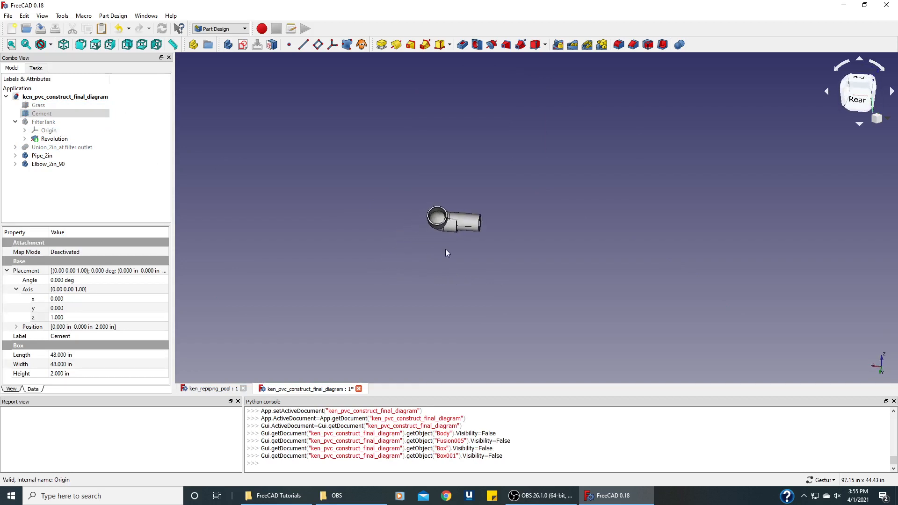
{"action": "left_click_drag", "start_coordinate": [591, 253], "coordinate": [531, 232]}
{"action": "left_click", "coordinate": [866, 95]}
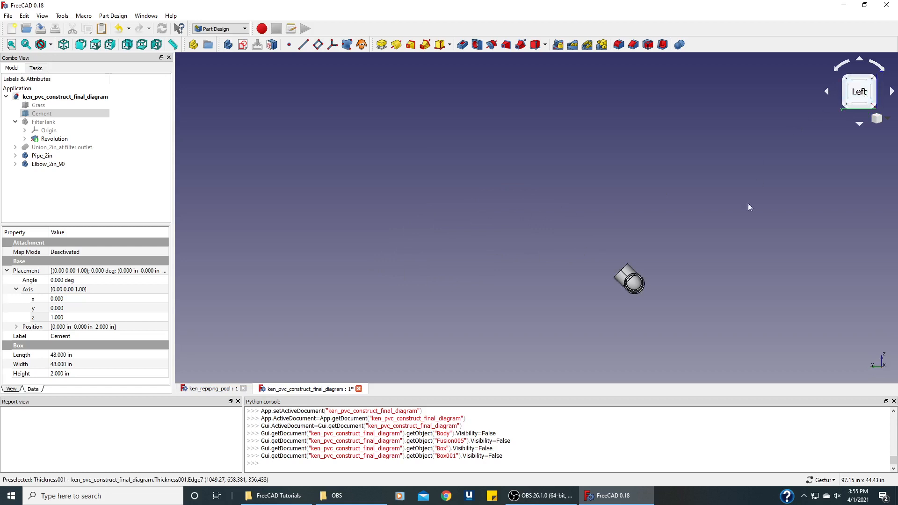
{"action": "right_click_drag", "start_coordinate": [739, 293], "coordinate": [600, 252]}
{"action": "scroll", "coordinate": [563, 254], "scroll_direction": "up", "scroll_amount": 2}
{"action": "scroll", "coordinate": [560, 255], "scroll_direction": "up", "scroll_amount": 4}
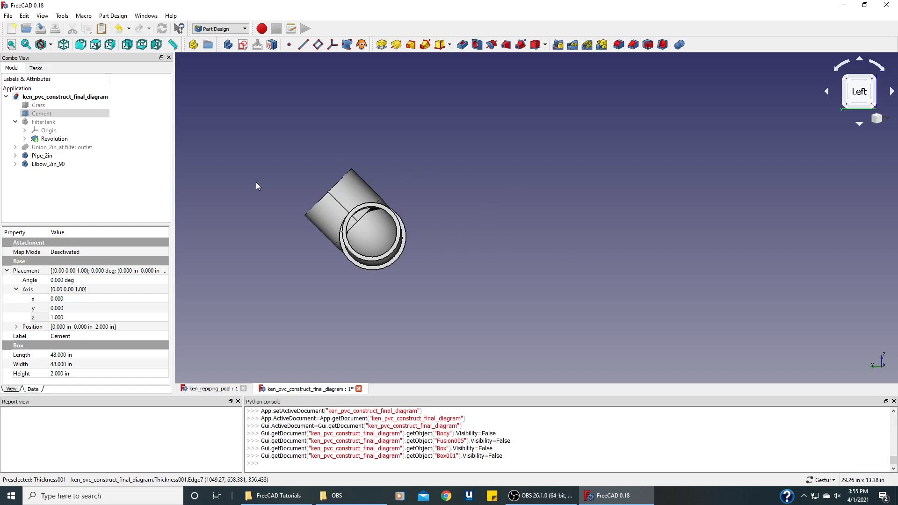
{"action": "left_click", "coordinate": [50, 166]}
{"action": "right_click", "coordinate": [50, 166]}
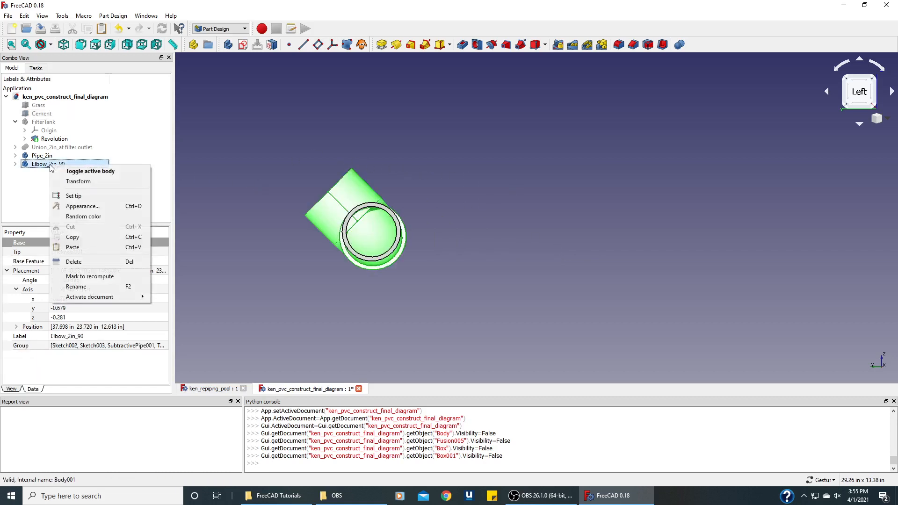
{"action": "left_click", "coordinate": [75, 181]}
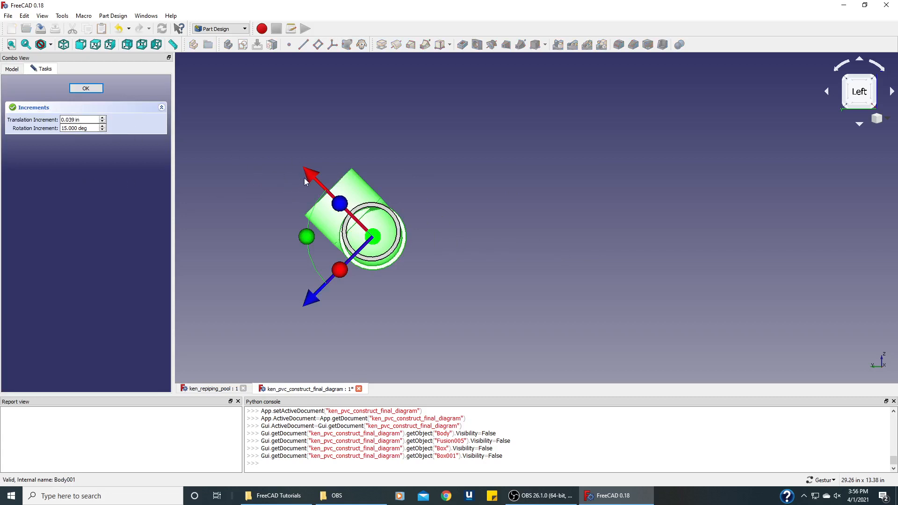
{"action": "left_click_drag", "start_coordinate": [305, 180], "coordinate": [312, 179]}
{"action": "left_click_drag", "start_coordinate": [311, 179], "coordinate": [305, 173]}
{"action": "left_click_drag", "start_coordinate": [308, 291], "coordinate": [311, 292]}
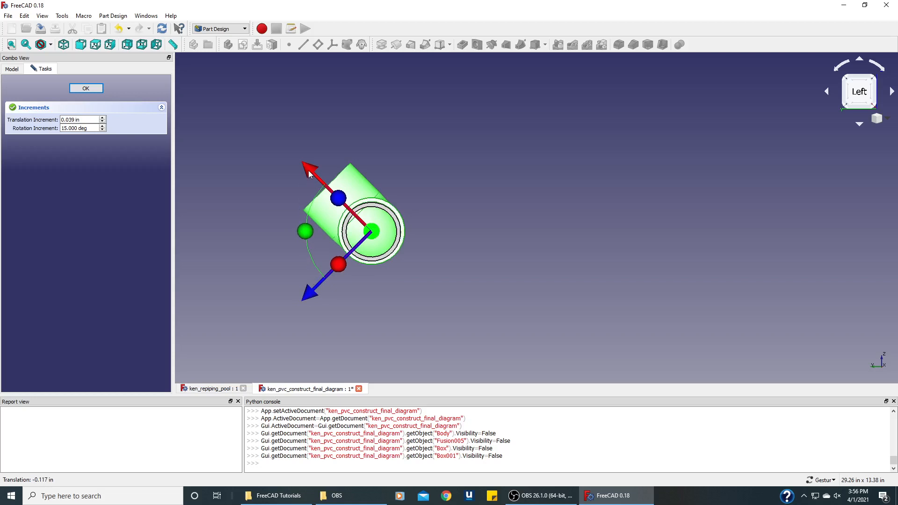
{"action": "left_click_drag", "start_coordinate": [308, 170], "coordinate": [310, 175]}
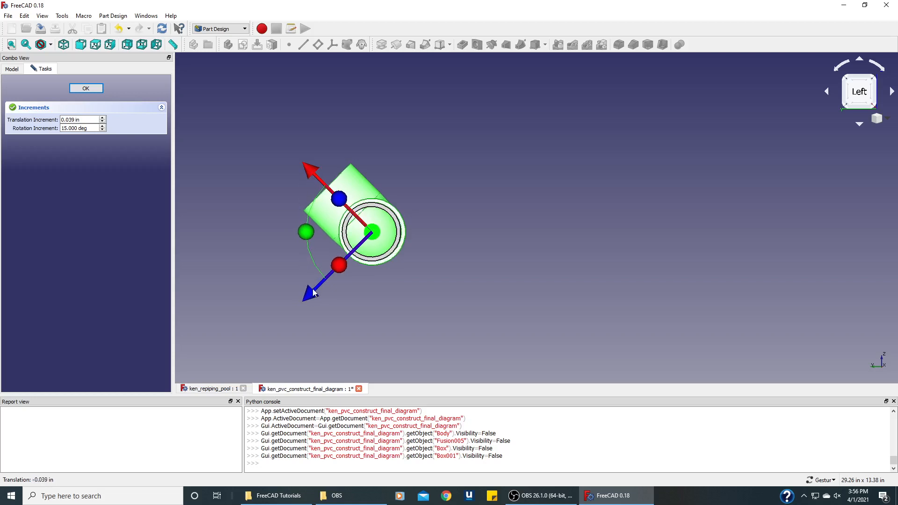
{"action": "left_click_drag", "start_coordinate": [313, 290], "coordinate": [312, 291]}
{"action": "left_click", "coordinate": [80, 119]}
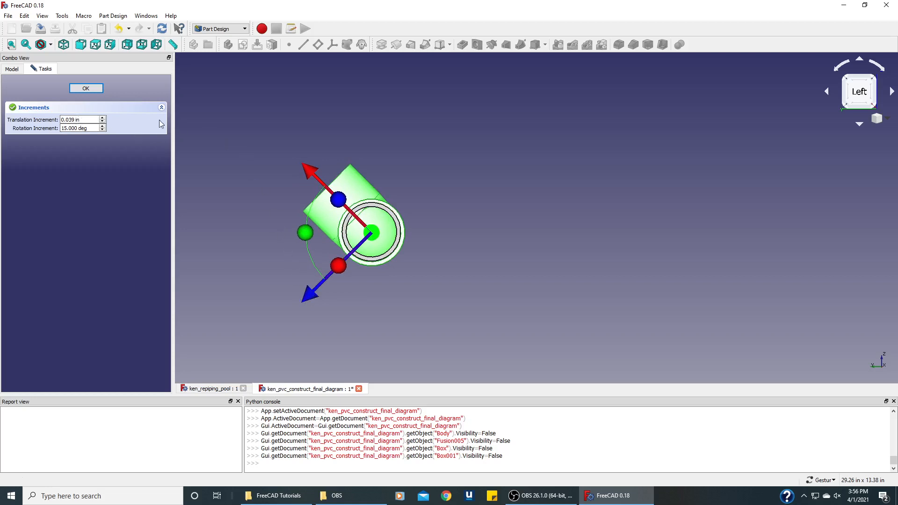
{"action": "left_click", "coordinate": [92, 90]}
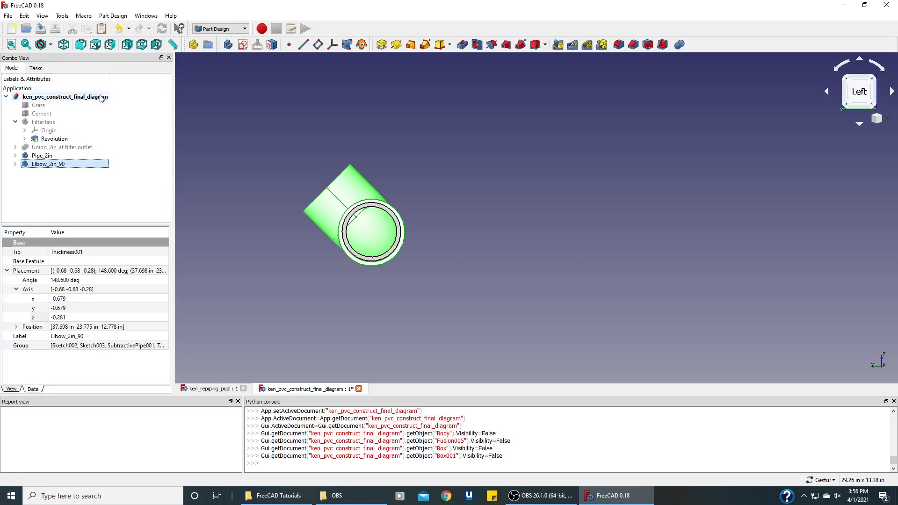
Show Union_2in_at filter outlet and FilterTank again and fit the whole assembly in an angled view.
{"action": "left_click", "coordinate": [48, 124]}
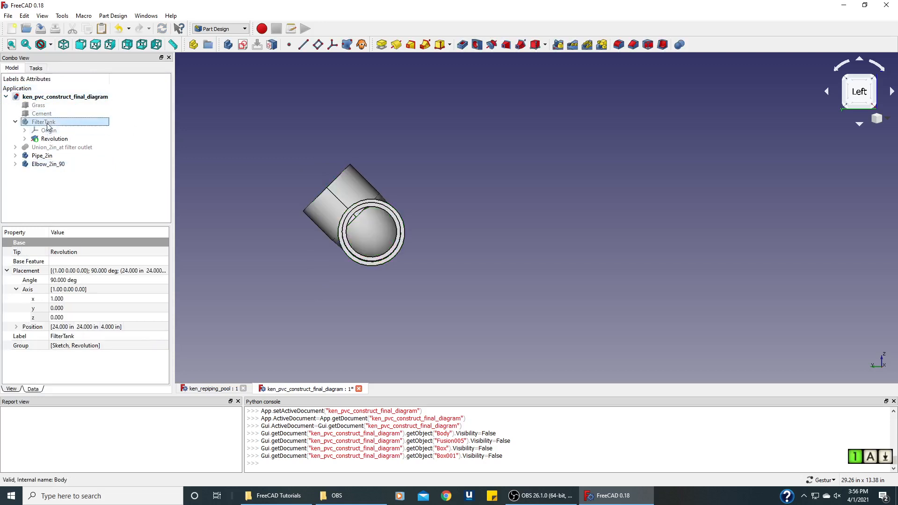
{"action": "left_click", "coordinate": [78, 147]}
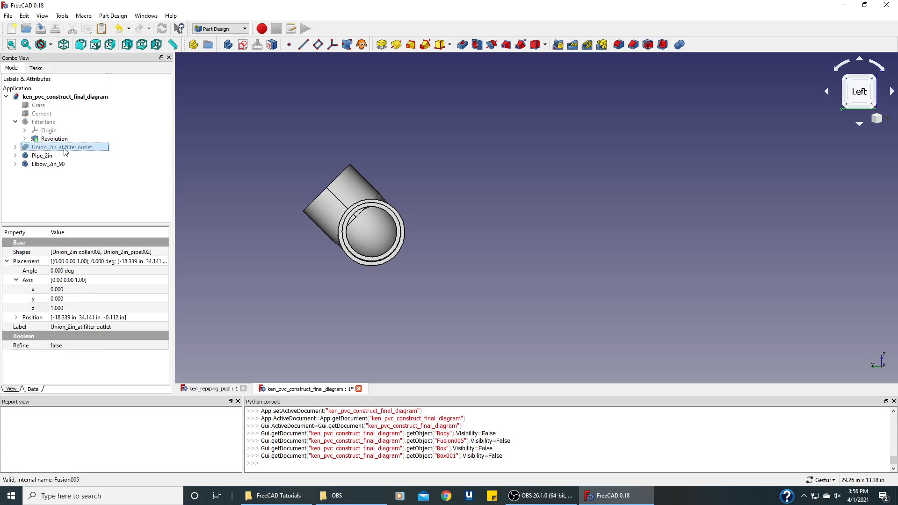
{"action": "key", "text": "space"}
{"action": "left_click", "coordinate": [50, 123]}
{"action": "key", "text": "space"}
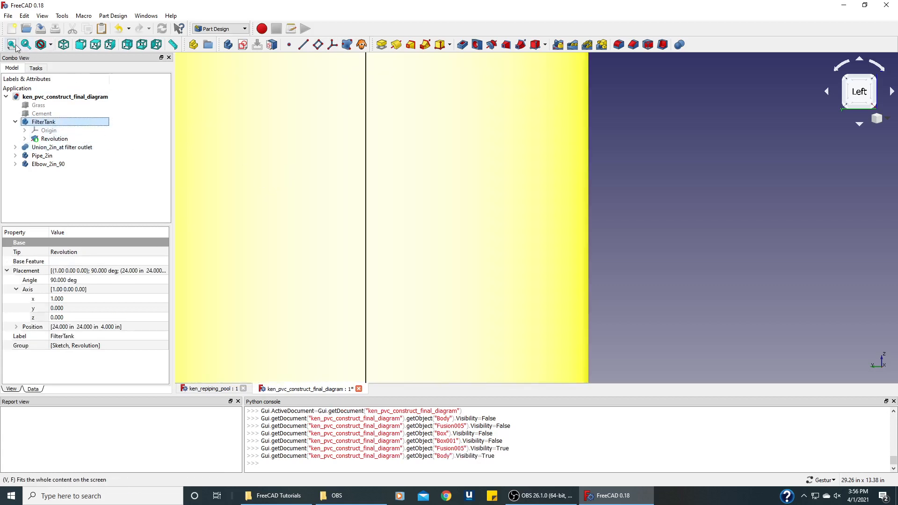
{"action": "left_click", "coordinate": [14, 45]}
{"action": "left_click_drag", "start_coordinate": [312, 158], "coordinate": [484, 156]}
{"action": "left_click_drag", "start_coordinate": [345, 142], "coordinate": [585, 271]}
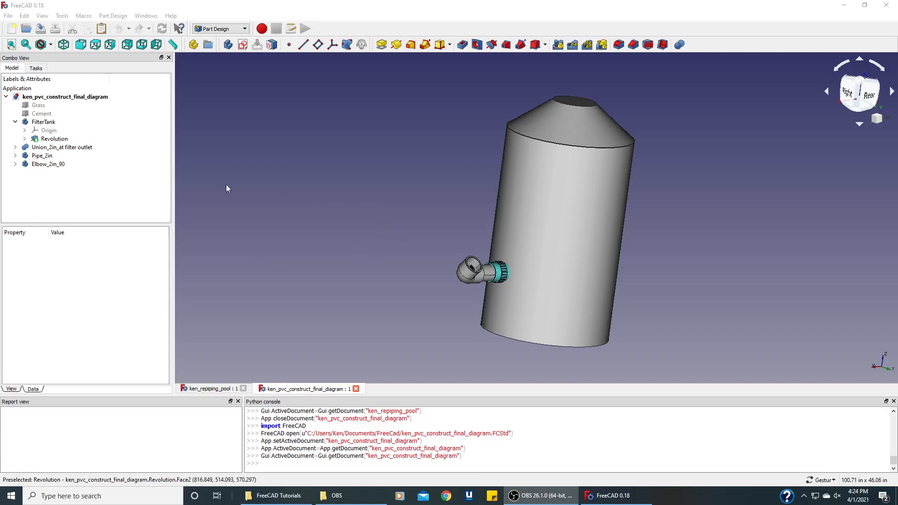
Make a copy of Pipe_2in within ken_pvc_construct_final_diagram.
{"action": "left_click", "coordinate": [46, 157]}
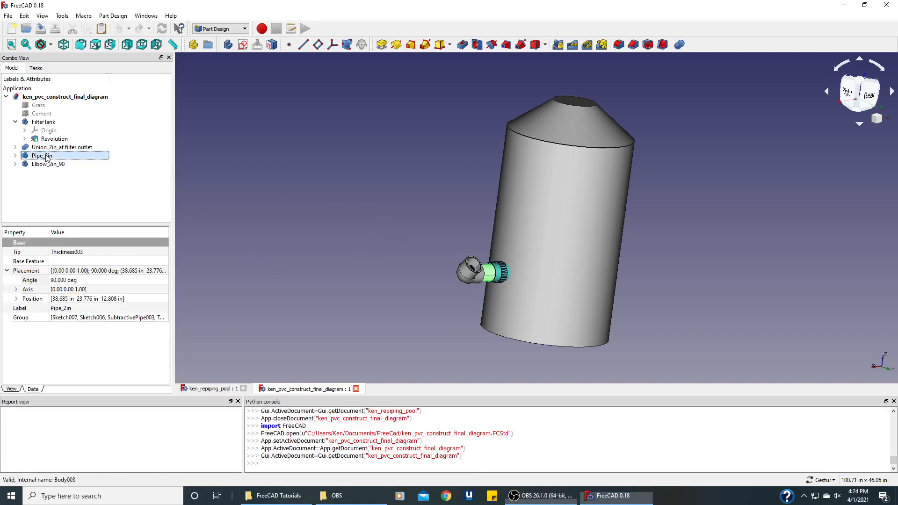
{"action": "right_click", "coordinate": [46, 158]}
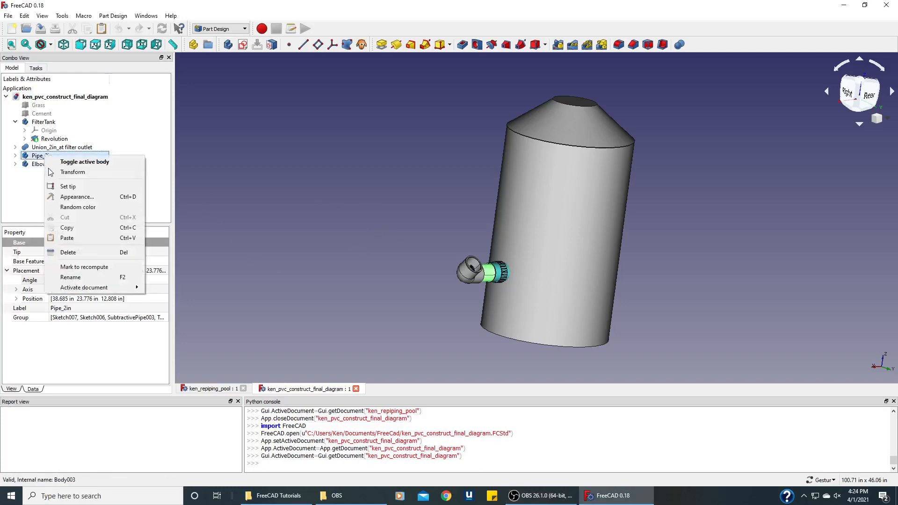
{"action": "left_click", "coordinate": [64, 225]}
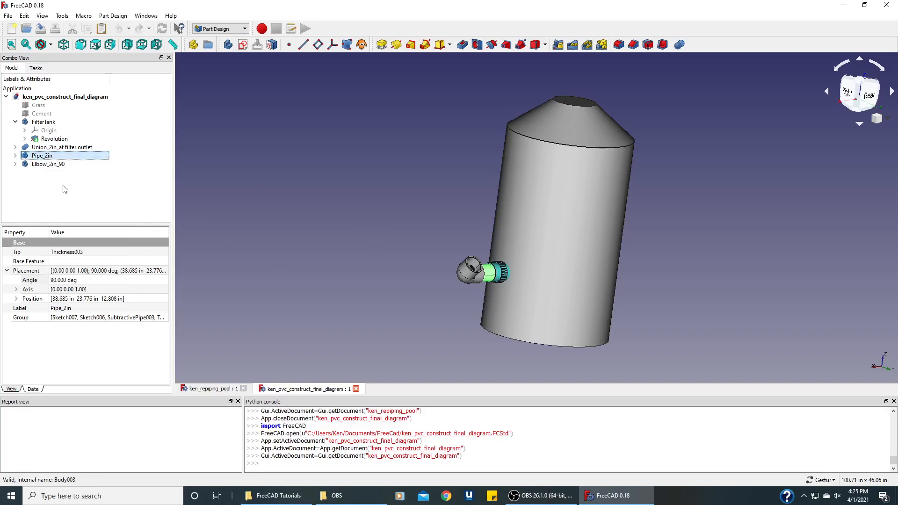
{"action": "left_click", "coordinate": [25, 16]}
{"action": "left_click", "coordinate": [40, 73]}
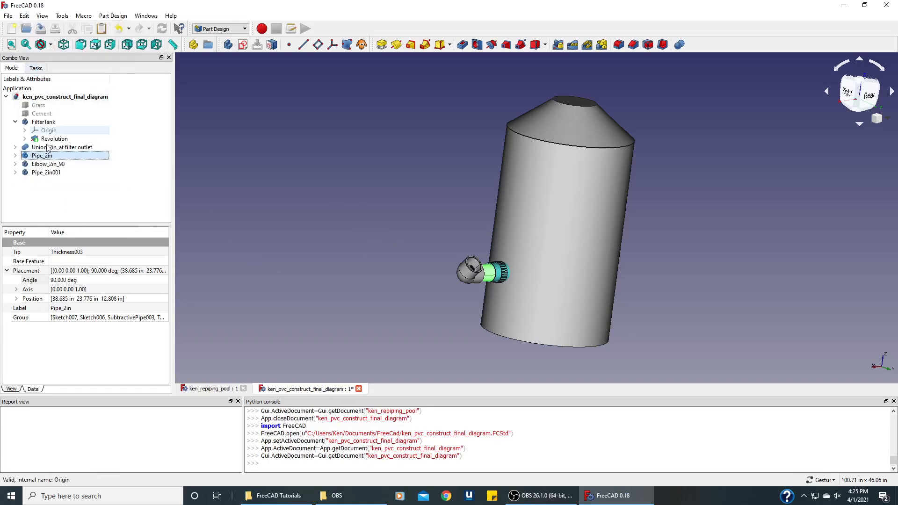
Set the dimensional constraint of Sketch063 in the copied pipe's SubtractivePipe025 to 3 in.
{"action": "left_click", "coordinate": [46, 172]}
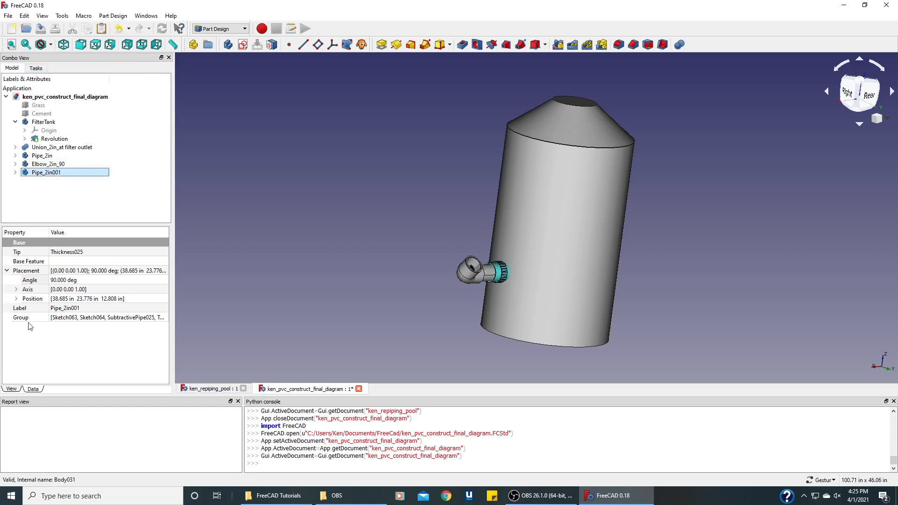
{"action": "left_click", "coordinate": [16, 173]}
{"action": "left_click", "coordinate": [25, 189]}
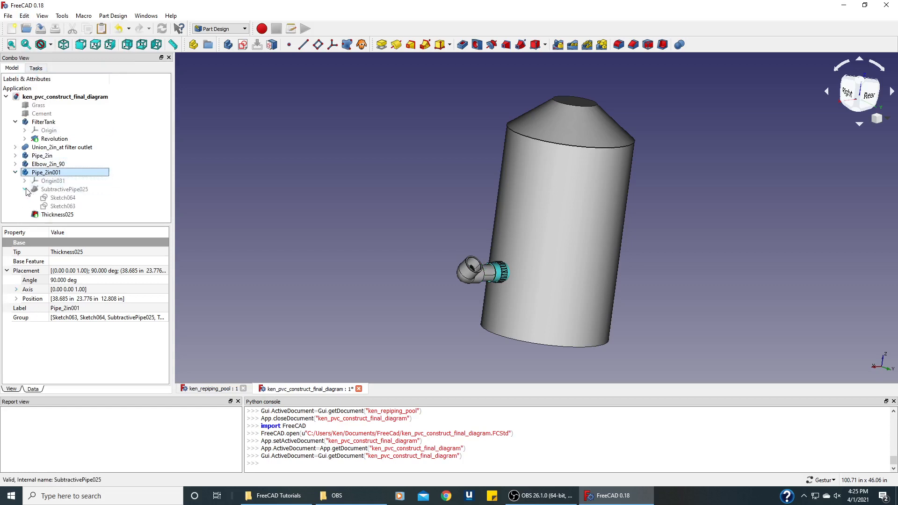
{"action": "left_click", "coordinate": [53, 206]}
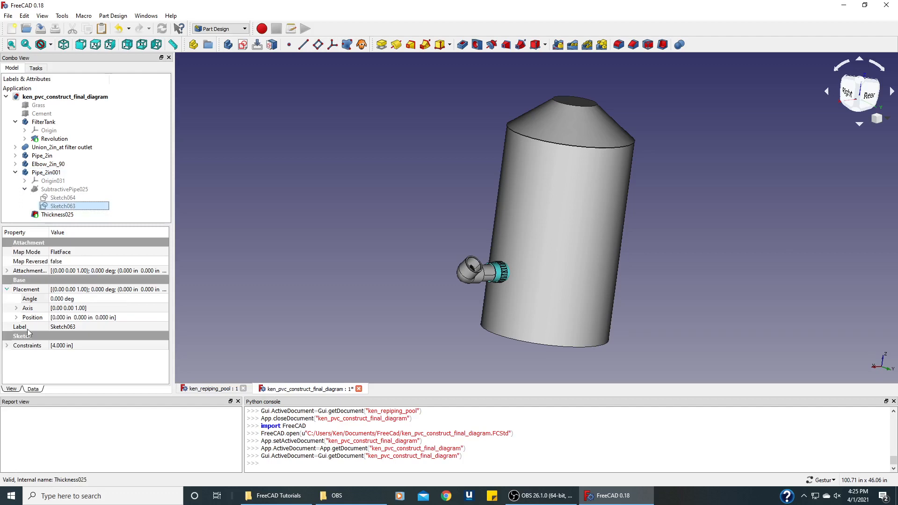
{"action": "left_click", "coordinate": [7, 346]}
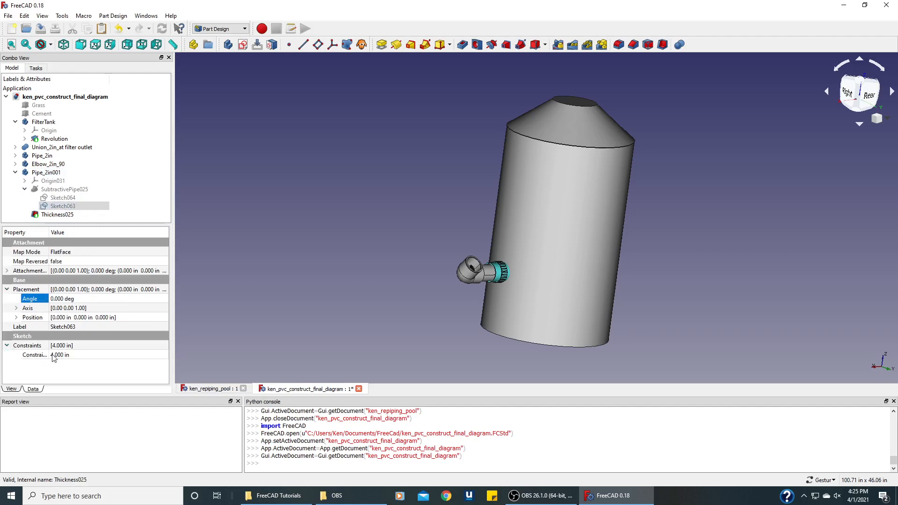
{"action": "left_click", "coordinate": [53, 356]}
{"action": "type", "text": "3"}
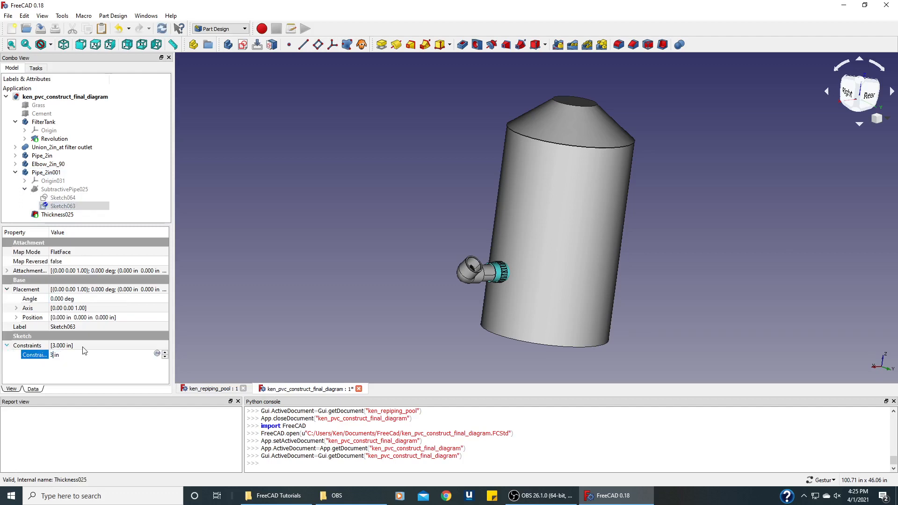
{"action": "left_click", "coordinate": [83, 347]}
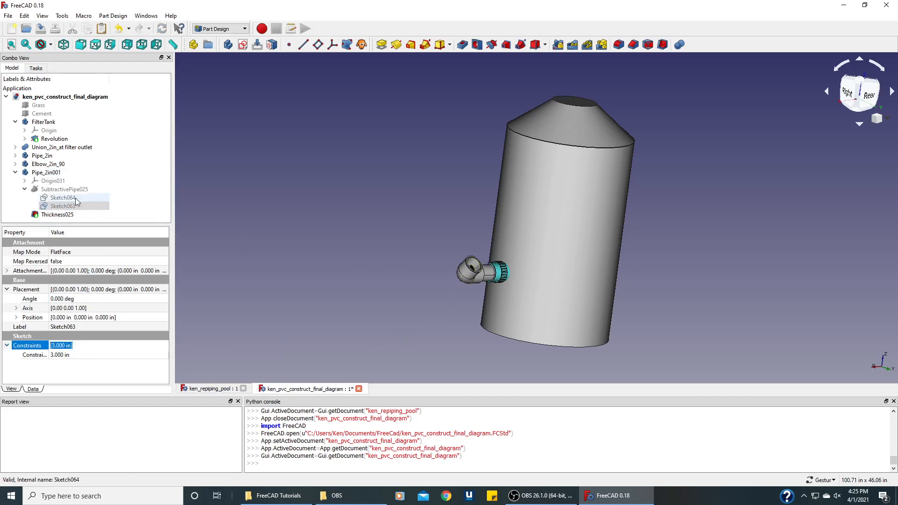
Transform Pipe_2in001 about 11.8 in along negative Y, clear of the outlet elbow.
{"action": "left_click", "coordinate": [53, 173]}
{"action": "right_click", "coordinate": [53, 173]}
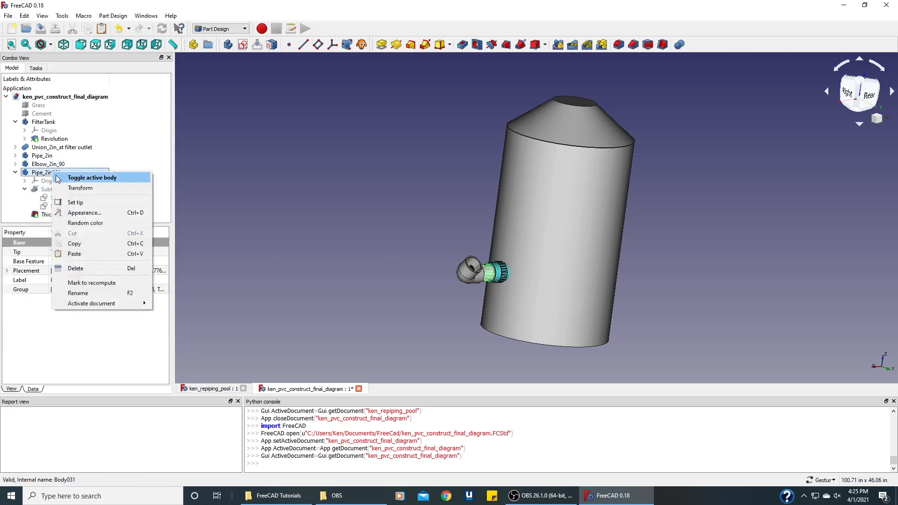
{"action": "left_click", "coordinate": [77, 188]}
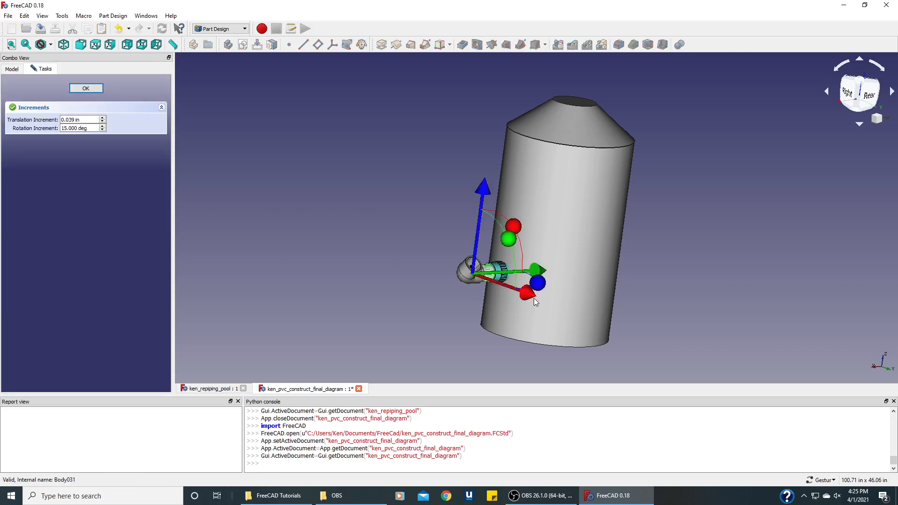
{"action": "left_click_drag", "start_coordinate": [535, 302], "coordinate": [425, 265]}
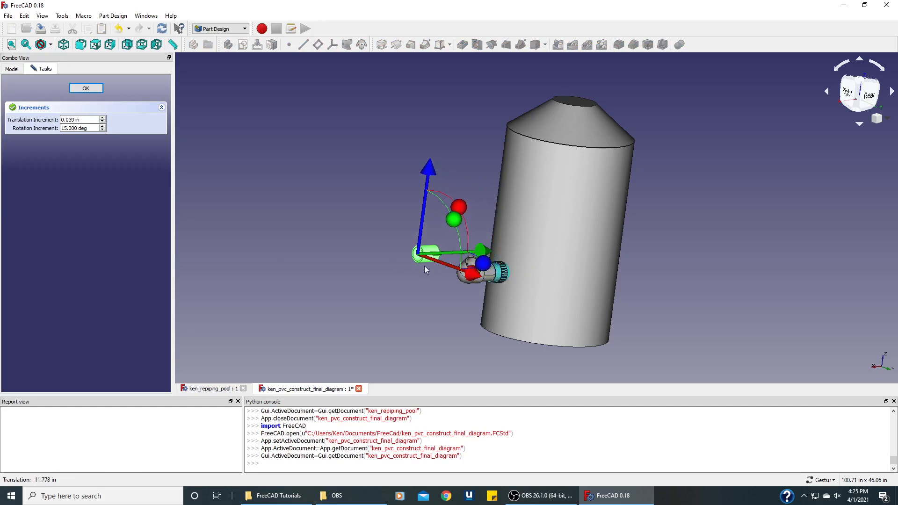
{"action": "left_click", "coordinate": [74, 88]}
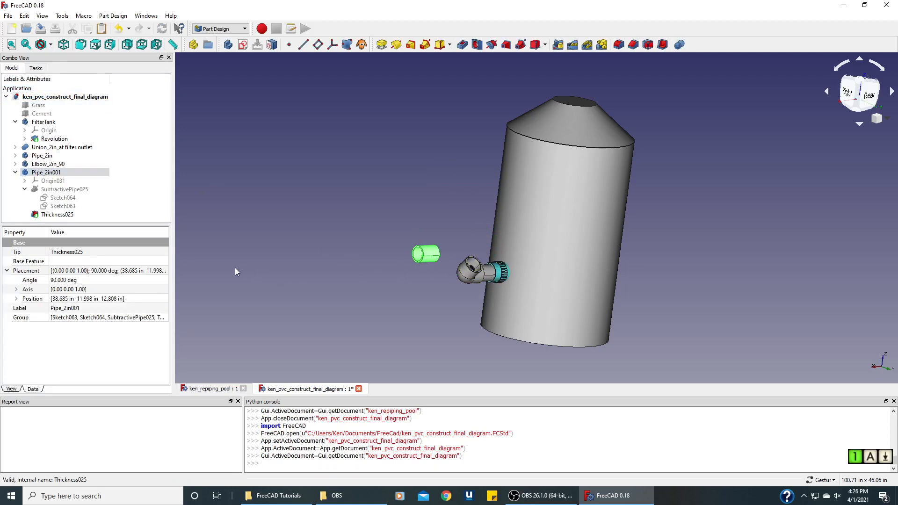
Set the placement angle of Pipe_2in001 to 0 deg.
{"action": "left_click", "coordinate": [57, 279]}
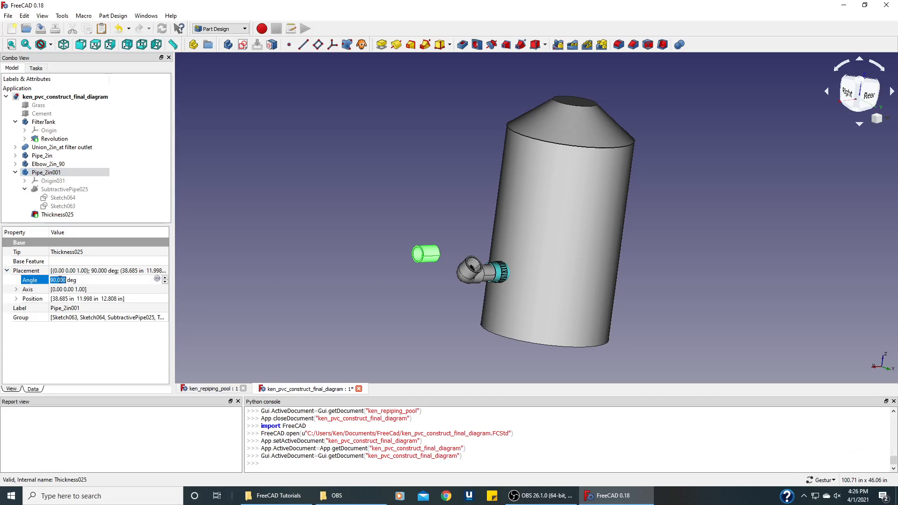
{"action": "type", "text": "0"}
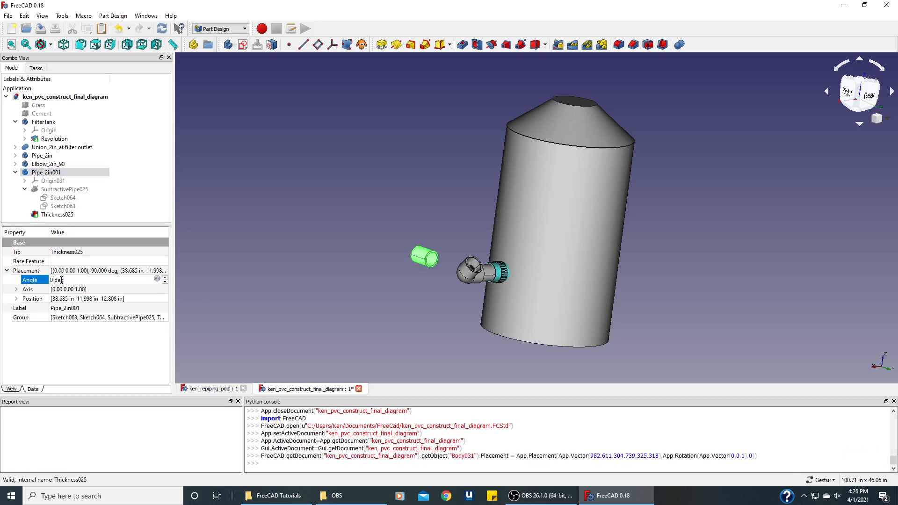
{"action": "left_click", "coordinate": [97, 291]}
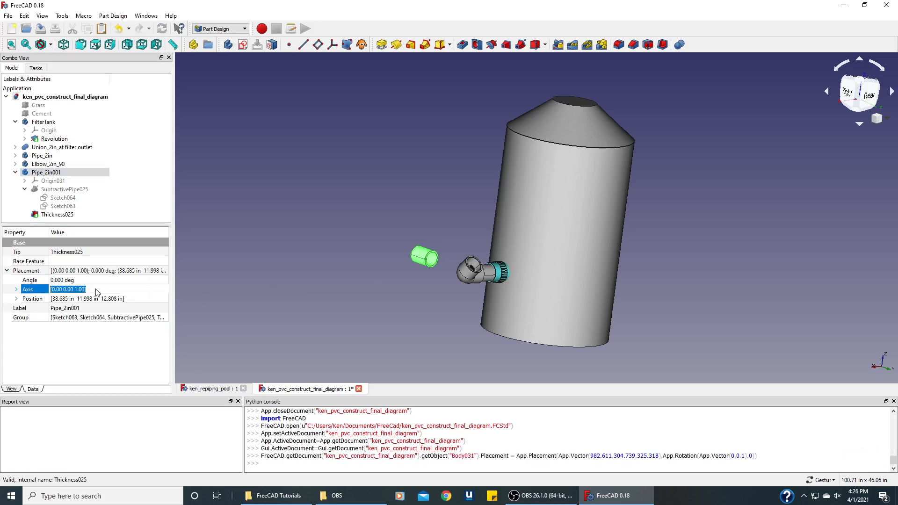
{"action": "left_click", "coordinate": [220, 267]}
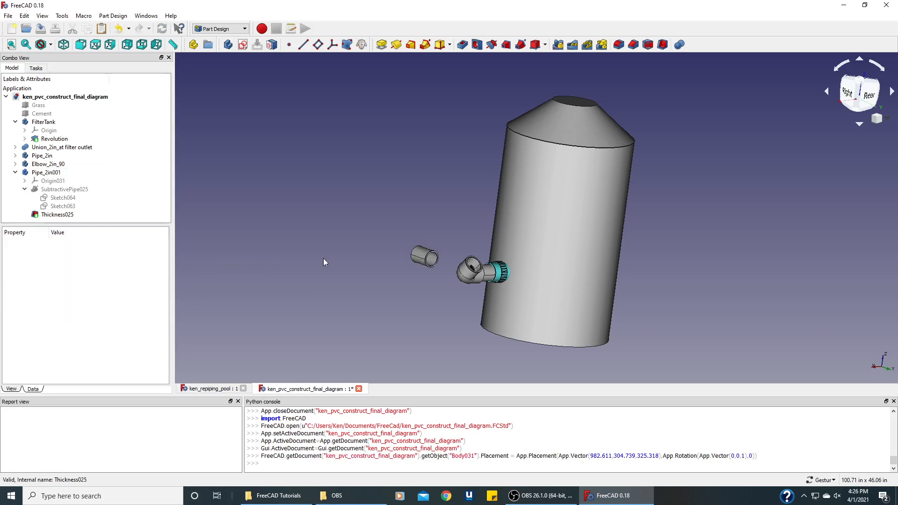
In the Right view, transform Pipe_2in001 by rotating it 45 deg about X and moving it into the elbow's angled open socket.
{"action": "left_click_drag", "start_coordinate": [324, 259], "coordinate": [453, 267]}
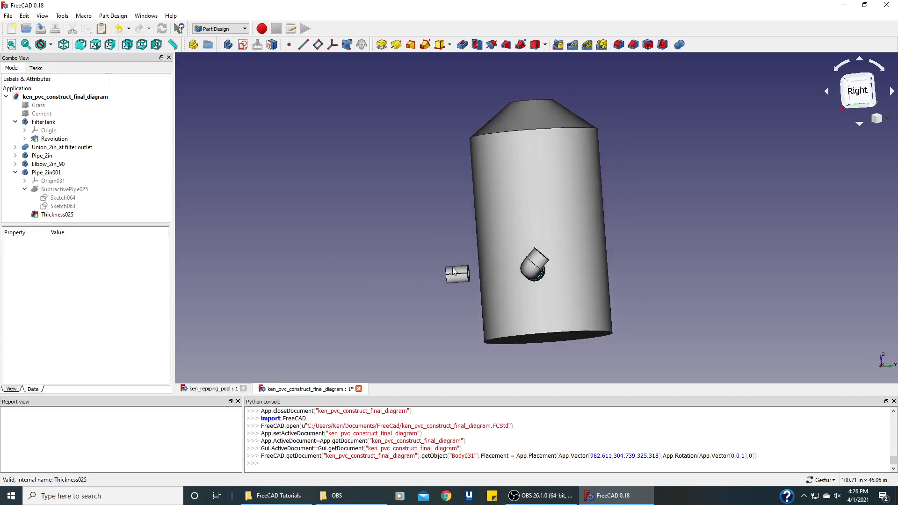
{"action": "left_click", "coordinate": [854, 98]}
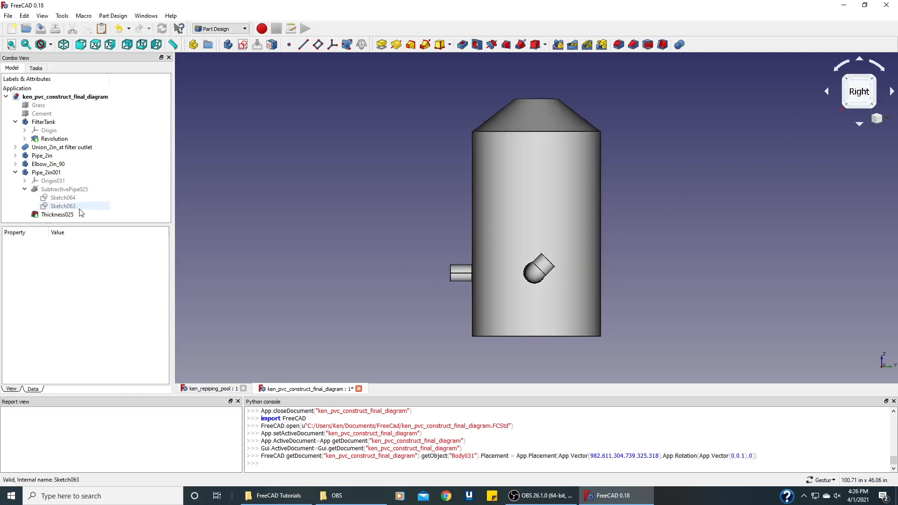
{"action": "left_click", "coordinate": [51, 173]}
{"action": "right_click", "coordinate": [51, 174]}
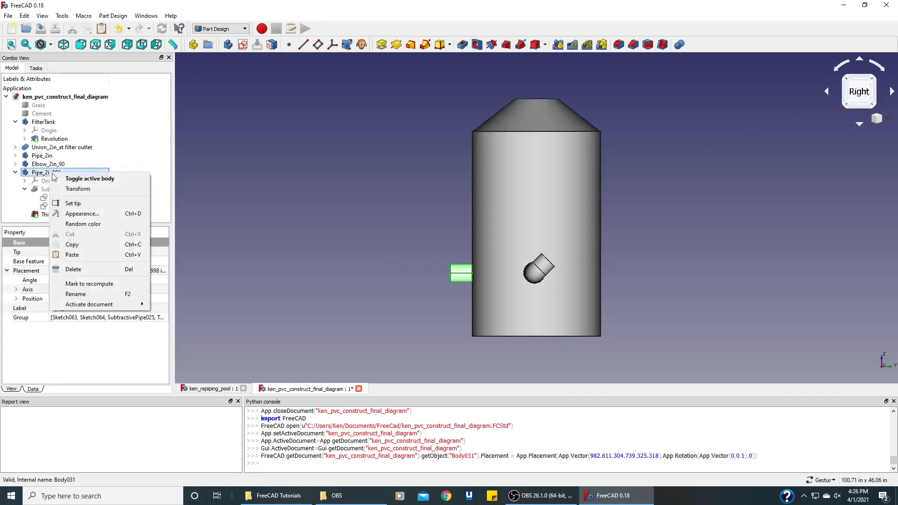
{"action": "left_click", "coordinate": [70, 186]}
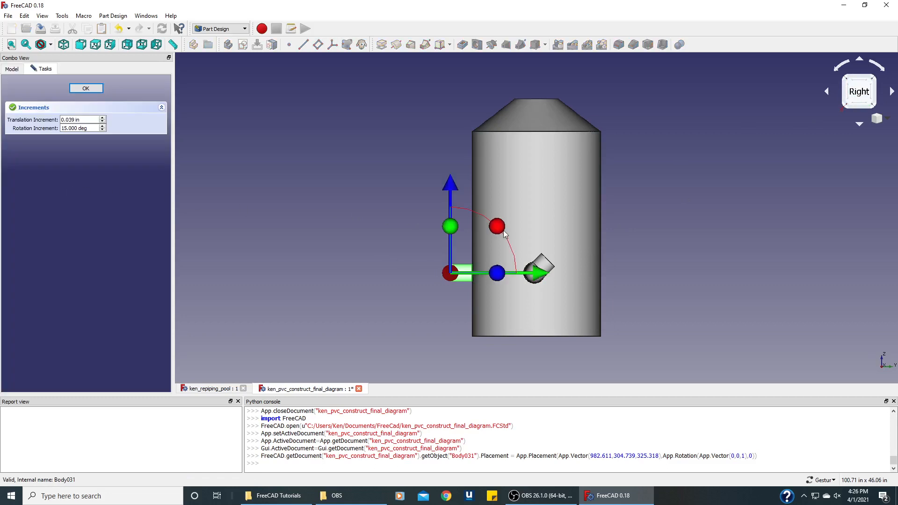
{"action": "left_click_drag", "start_coordinate": [499, 232], "coordinate": [565, 167]}
{"action": "left_click_drag", "start_coordinate": [439, 161], "coordinate": [490, 191]}
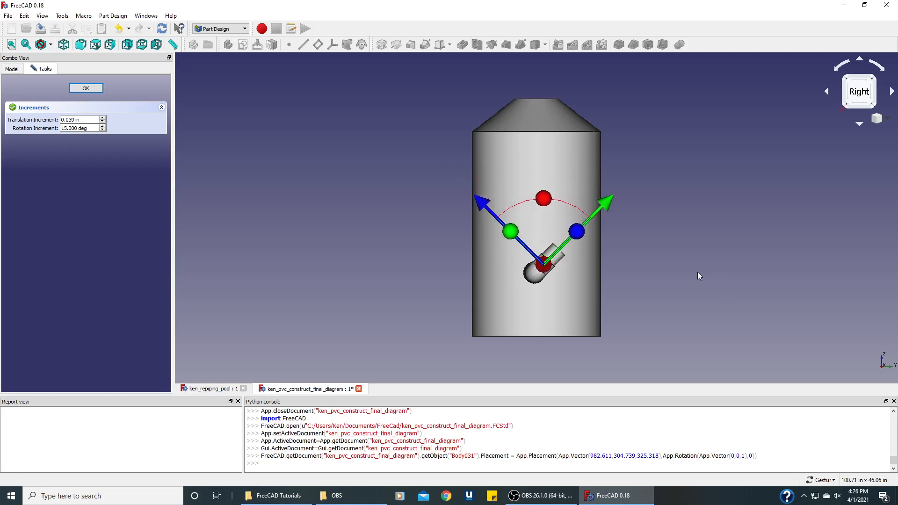
{"action": "left_click", "coordinate": [92, 89]}
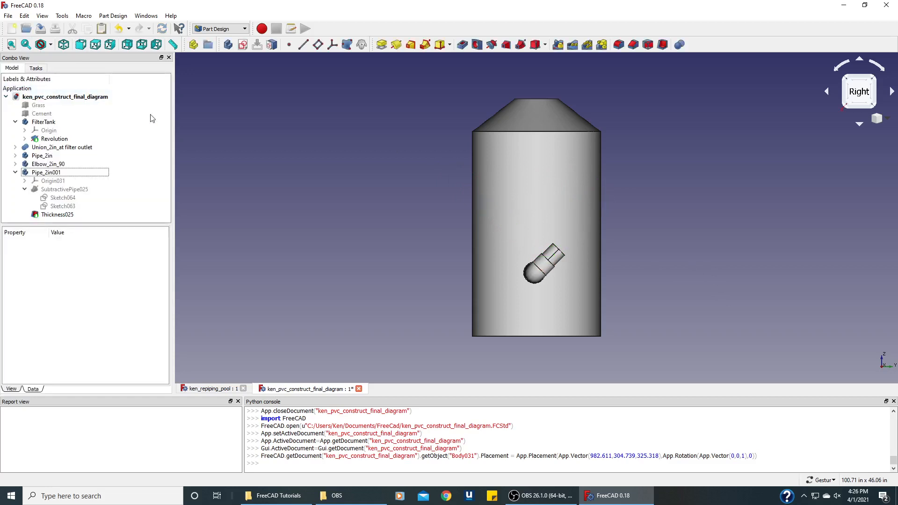
Transform Pipe_2in001 about 1.6 in along X, away from the tank, to line it up with the elbow's open socket.
{"action": "left_click_drag", "start_coordinate": [328, 197], "coordinate": [514, 256]}
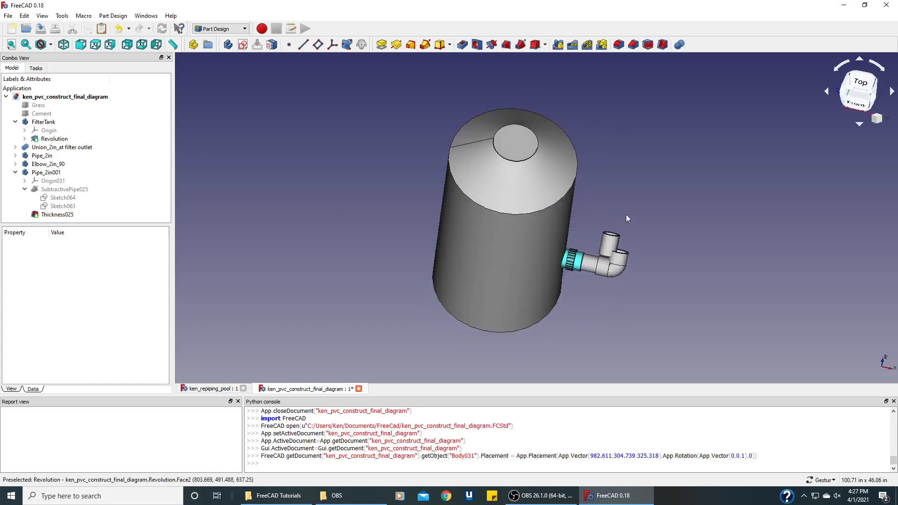
{"action": "left_click_drag", "start_coordinate": [650, 214], "coordinate": [618, 192]}
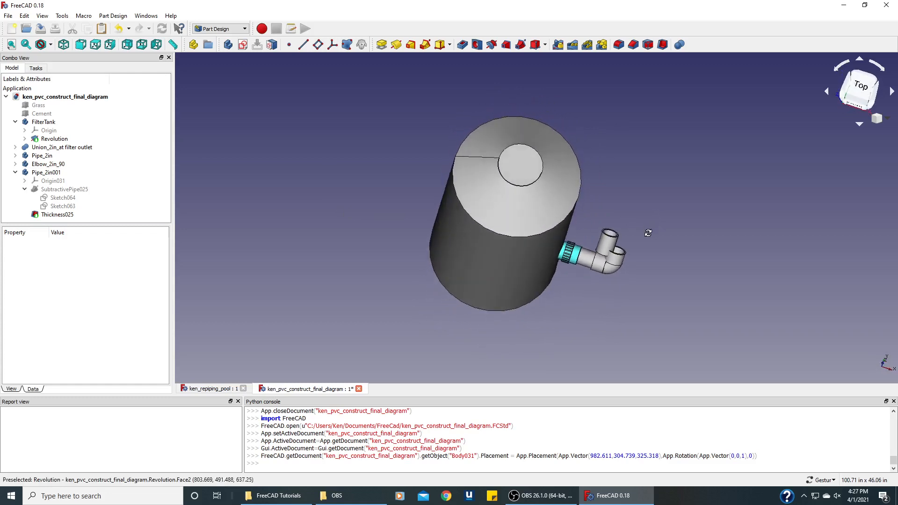
{"action": "left_click_drag", "start_coordinate": [572, 120], "coordinate": [538, 133]}
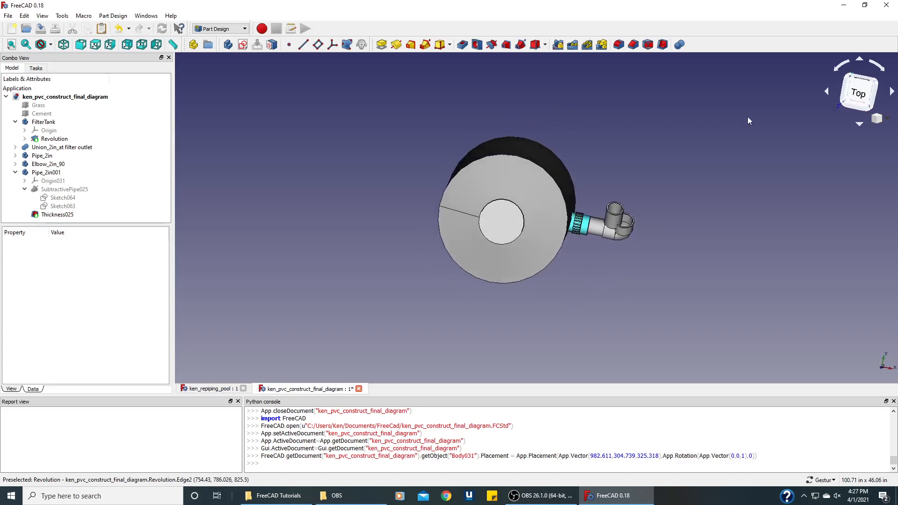
{"action": "left_click", "coordinate": [47, 172]}
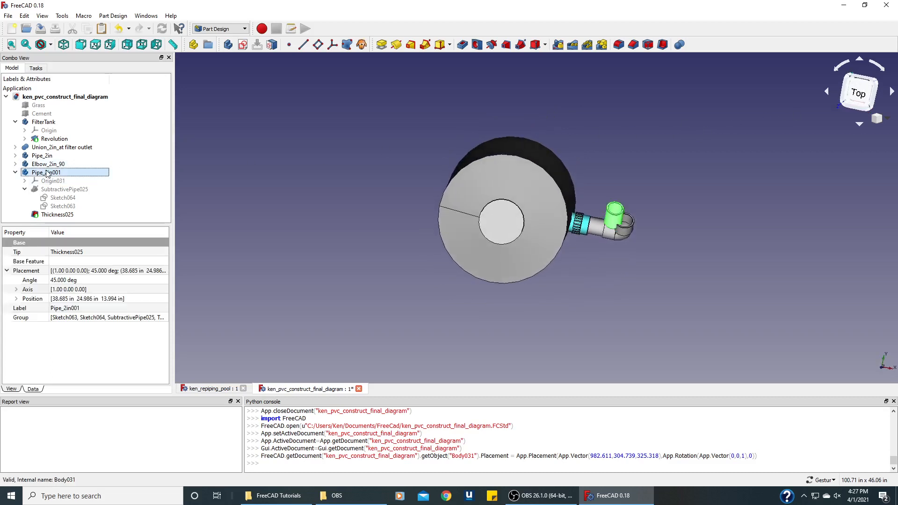
{"action": "right_click", "coordinate": [47, 173]}
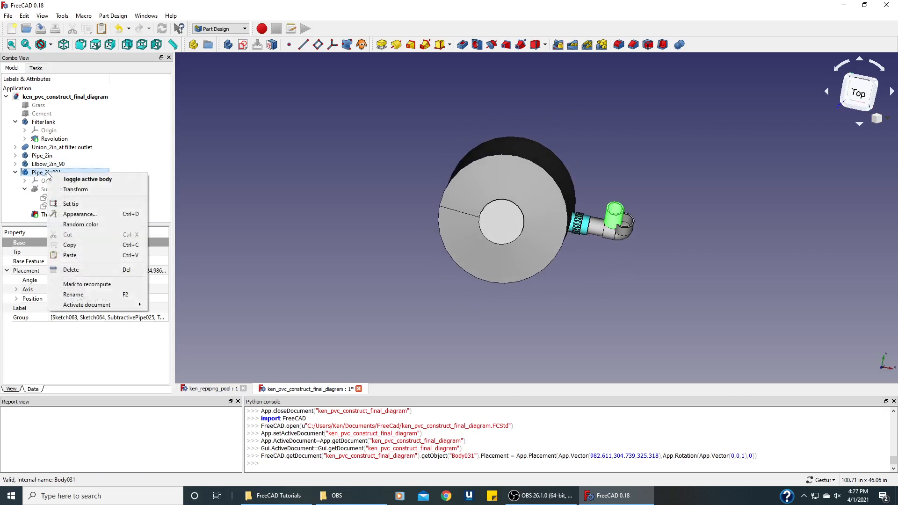
{"action": "left_click", "coordinate": [70, 190]}
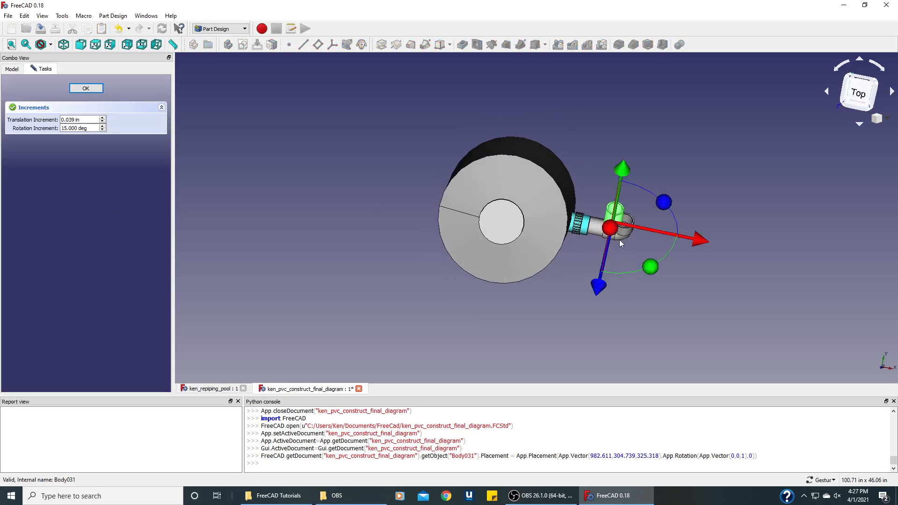
{"action": "left_click_drag", "start_coordinate": [703, 240], "coordinate": [714, 245]}
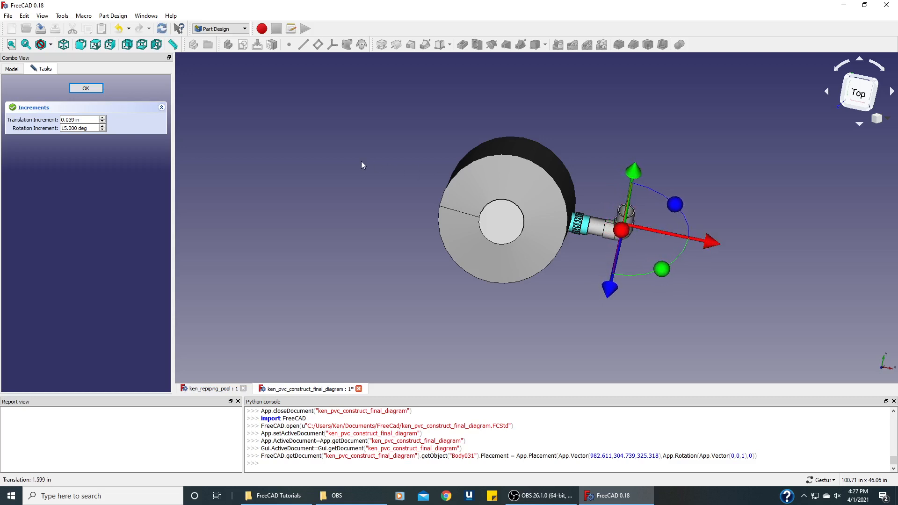
{"action": "left_click", "coordinate": [92, 88]}
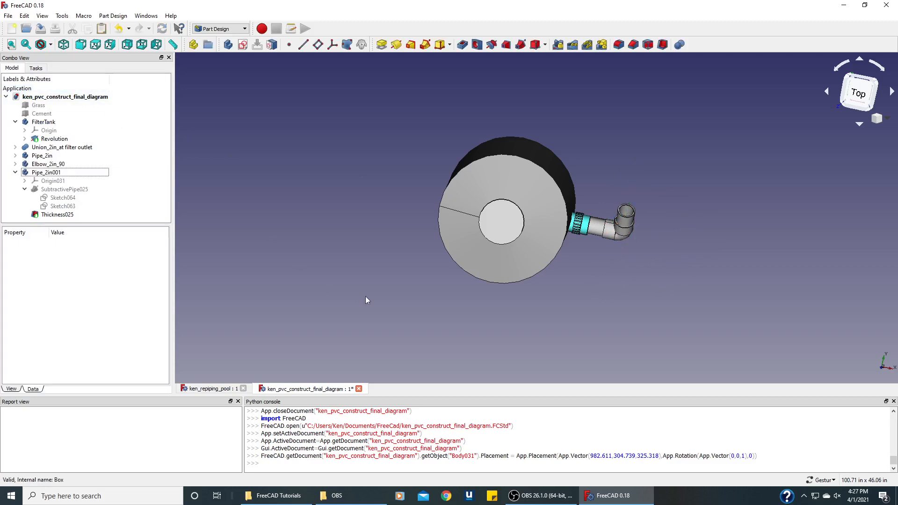
Set the transparency of Elbow_2in_90 to 75.
{"action": "left_click_drag", "start_coordinate": [366, 296], "coordinate": [288, 147]}
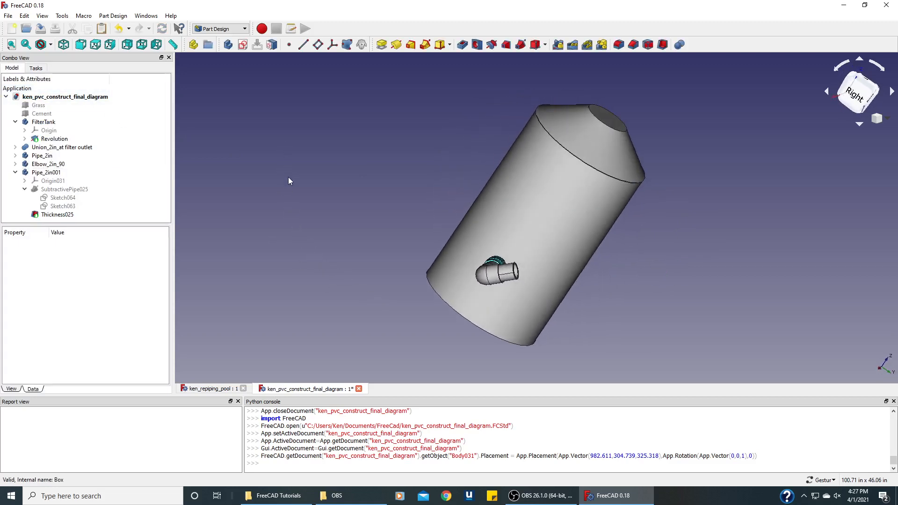
{"action": "left_click", "coordinate": [51, 165]}
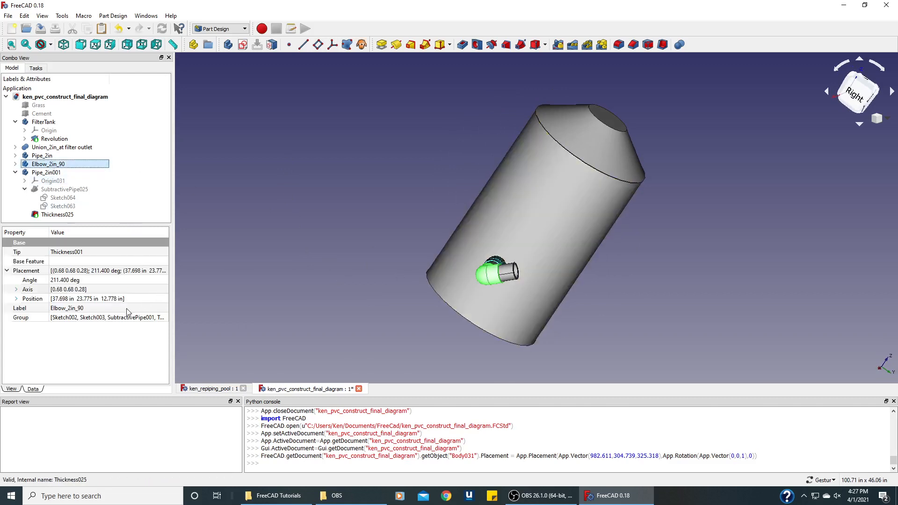
{"action": "left_click", "coordinate": [11, 389]}
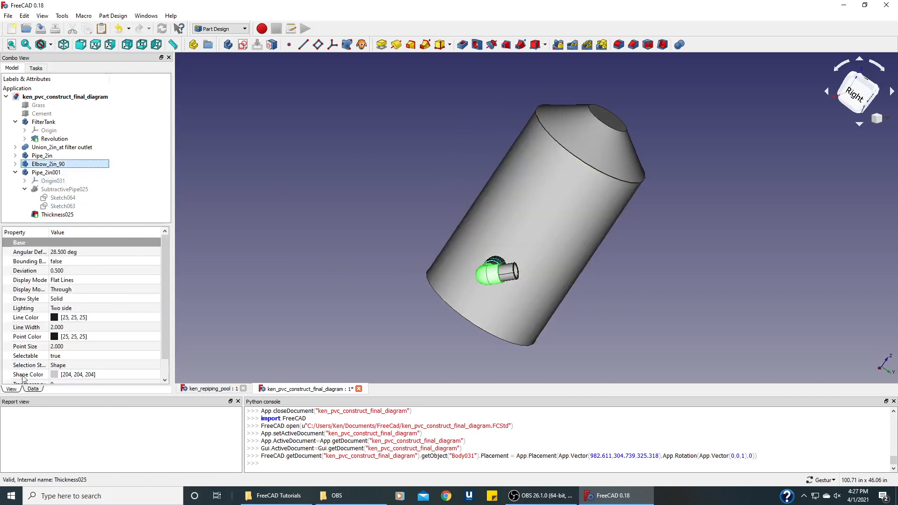
{"action": "scroll", "coordinate": [76, 366], "scroll_direction": "down", "scroll_amount": 1}
{"action": "left_click", "coordinate": [68, 367]}
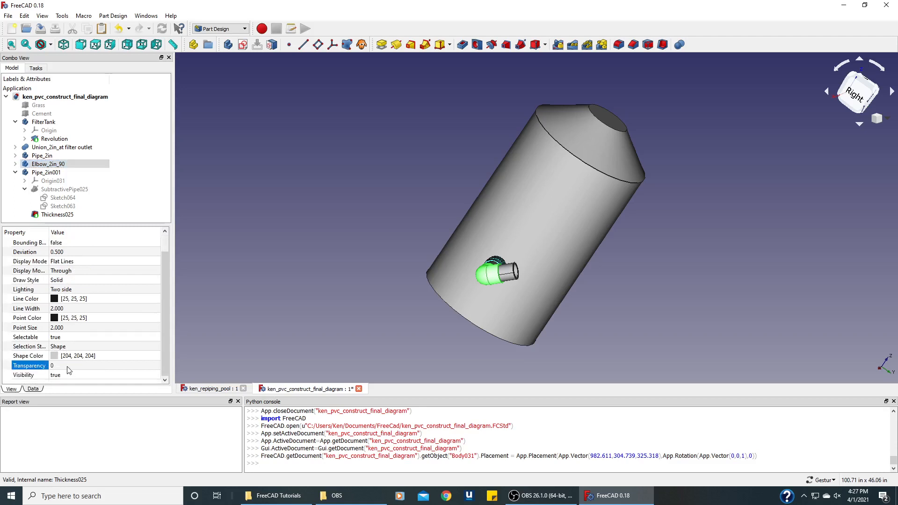
{"action": "left_click", "coordinate": [68, 366]}
{"action": "type", "text": "75"}
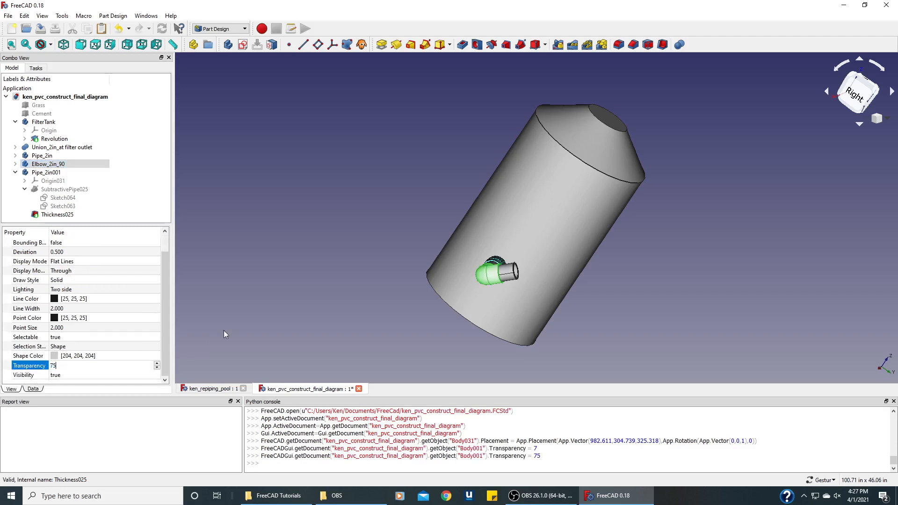
{"action": "left_click", "coordinate": [290, 299]}
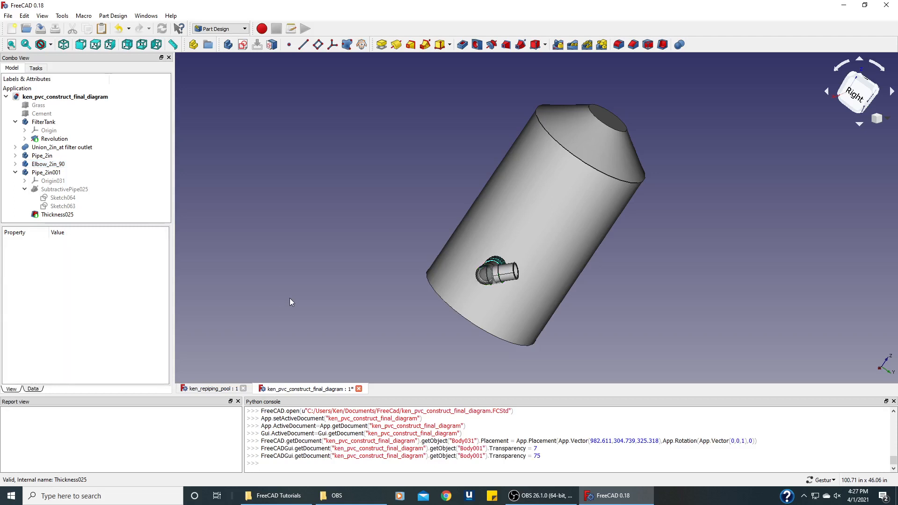
Set the transparency of Elbow_2in_90 to 50.
{"action": "left_click_drag", "start_coordinate": [355, 226], "coordinate": [402, 238]}
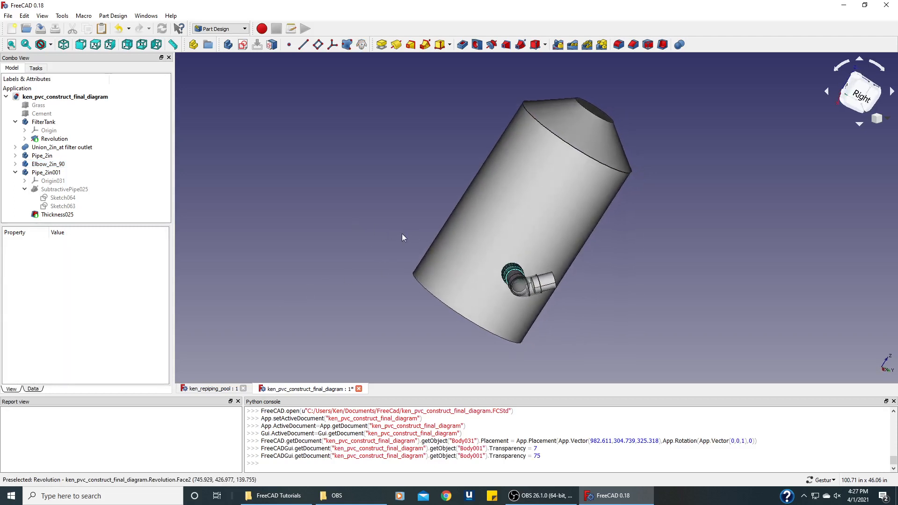
{"action": "left_click", "coordinate": [54, 165]}
{"action": "left_click", "coordinate": [65, 376]}
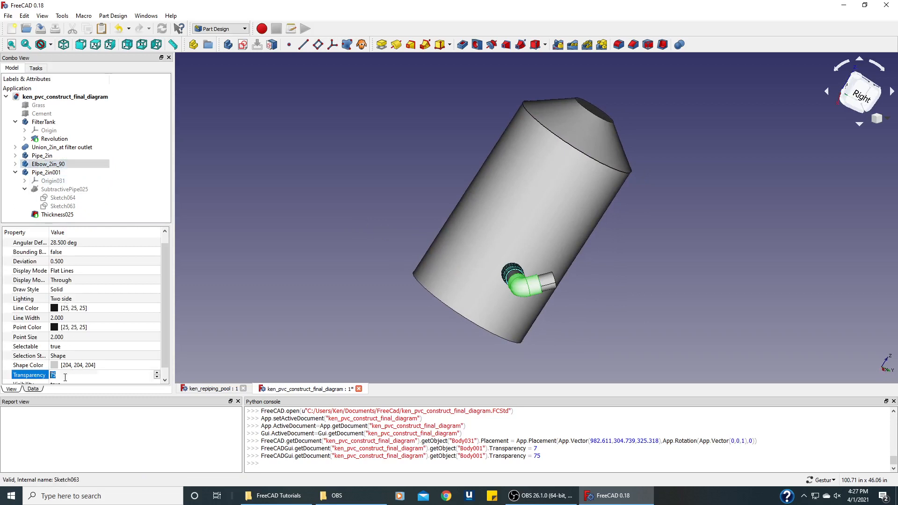
{"action": "type", "text": "50"}
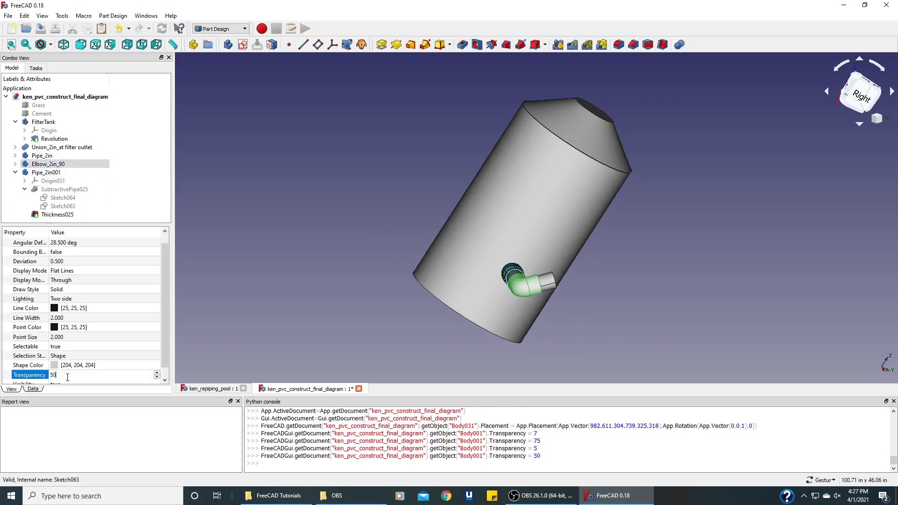
{"action": "left_click", "coordinate": [251, 296]}
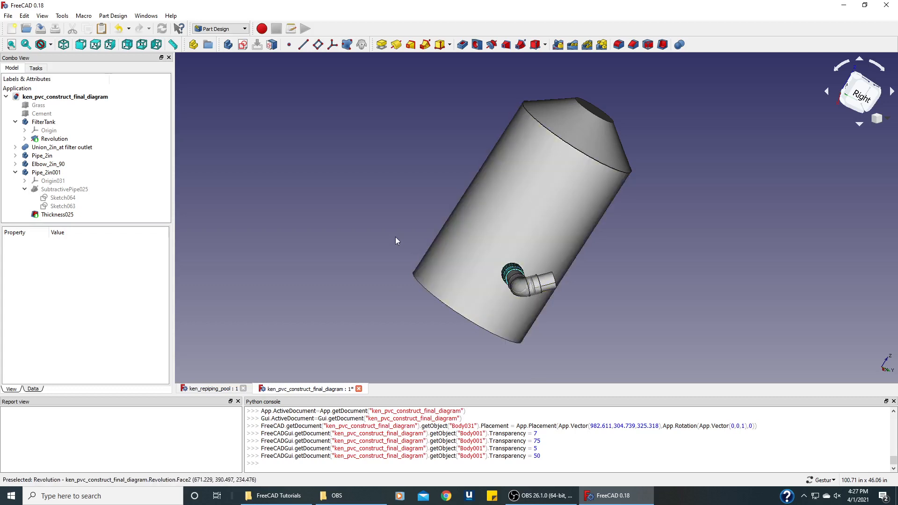
Transform Pipe_2in001 slightly along its Y axis to seat it deeper in the socket of Elbow_2in_90.
{"action": "scroll", "coordinate": [395, 236], "scroll_direction": "up", "scroll_amount": 2}
{"action": "right_click_drag", "start_coordinate": [760, 318], "coordinate": [672, 303]}
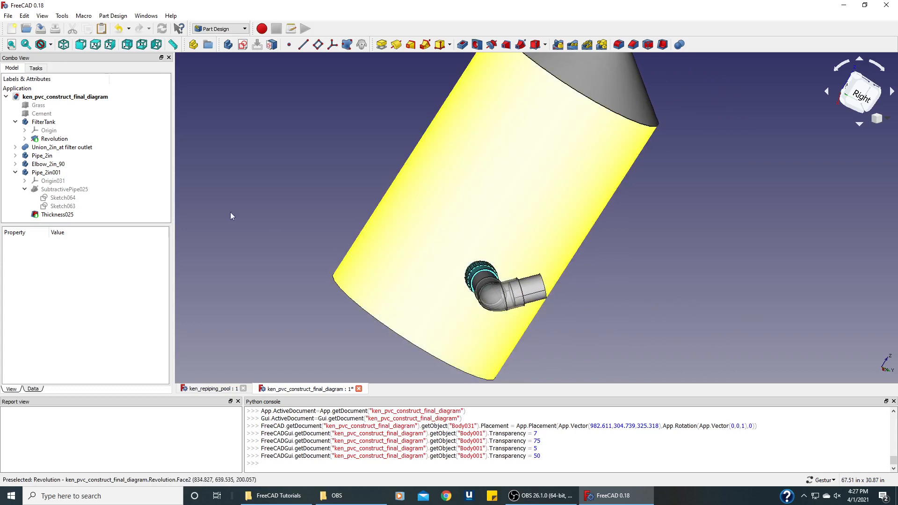
{"action": "left_click", "coordinate": [52, 173]}
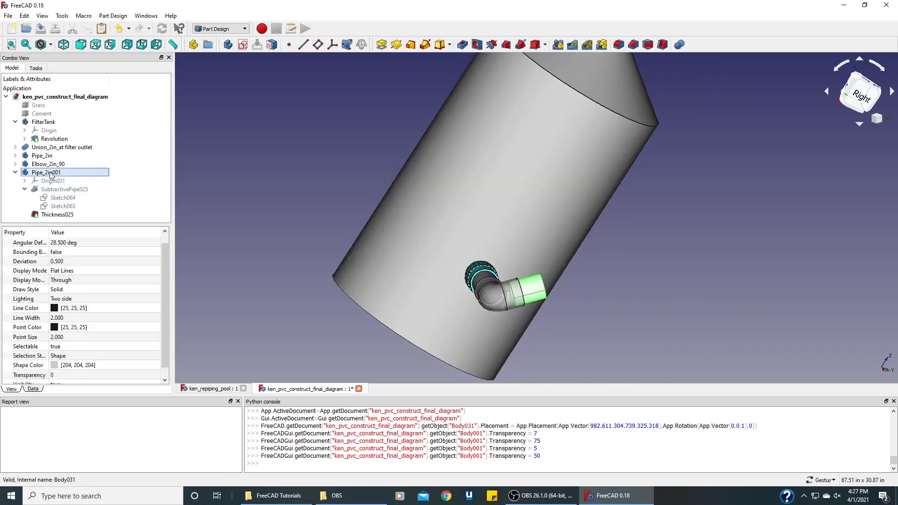
{"action": "right_click", "coordinate": [51, 173]}
{"action": "left_click", "coordinate": [75, 187]}
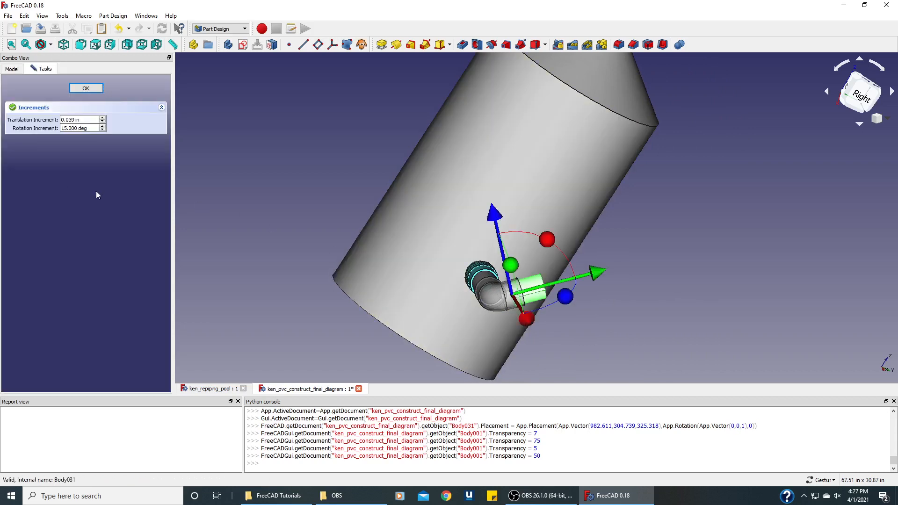
{"action": "left_click_drag", "start_coordinate": [596, 274], "coordinate": [593, 278]}
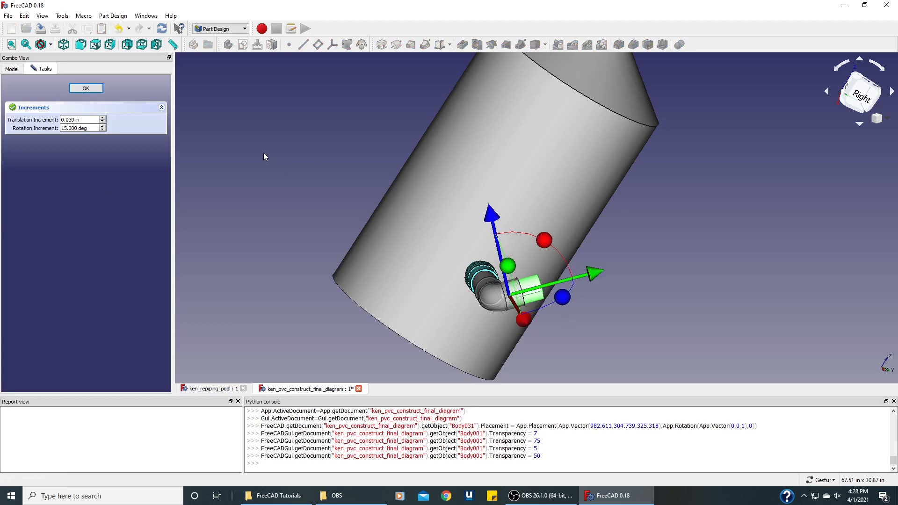
{"action": "left_click", "coordinate": [95, 90]}
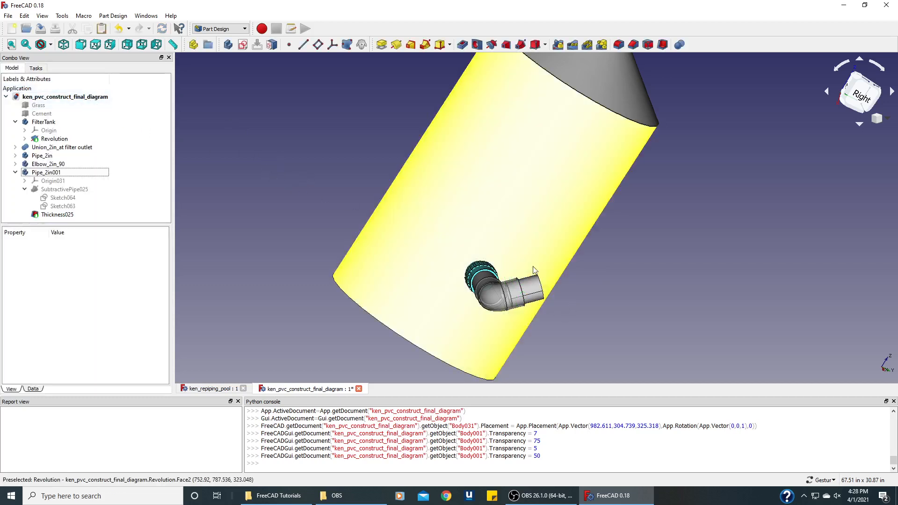
In the Right view, start transforming Elbow_2in_45 and rotate it 45 deg about its local Z axis to match the angled pipe.
{"action": "left_click_drag", "start_coordinate": [359, 143], "coordinate": [610, 240]}
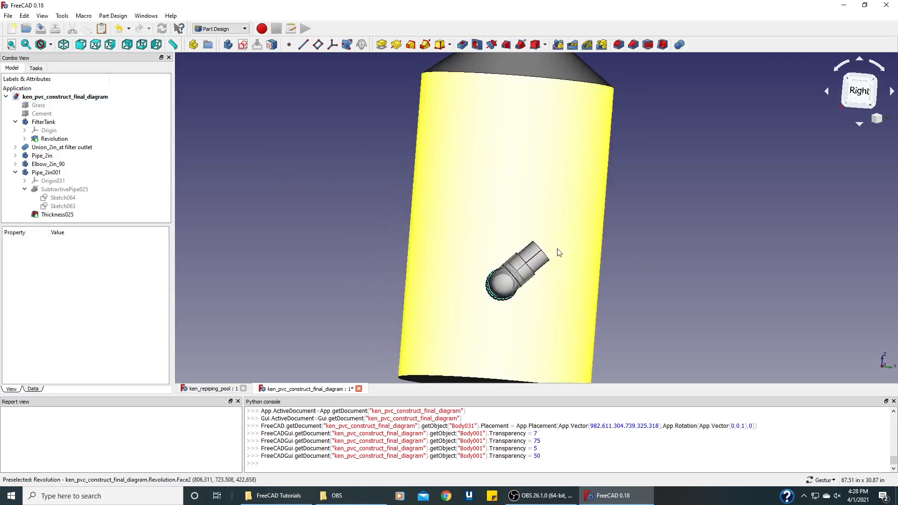
{"action": "left_click", "coordinate": [860, 93]}
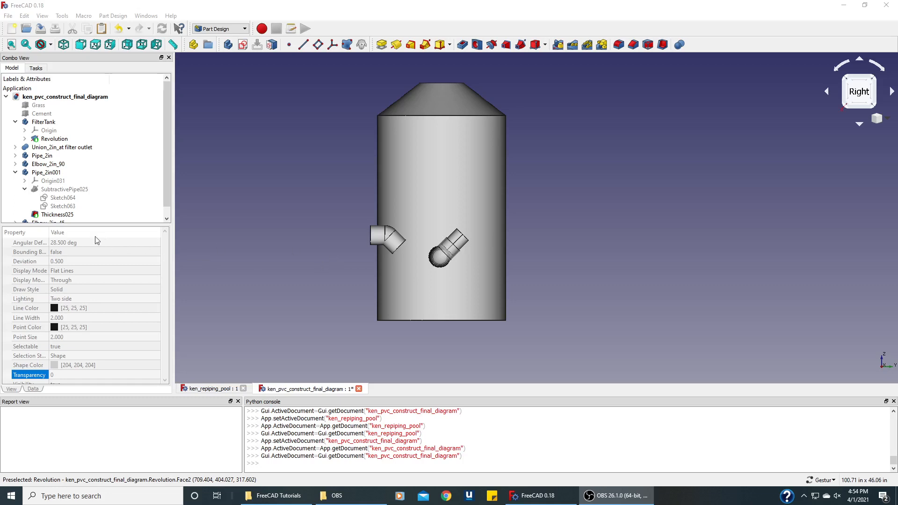
{"action": "scroll", "coordinate": [66, 220], "scroll_direction": "down", "scroll_amount": 1}
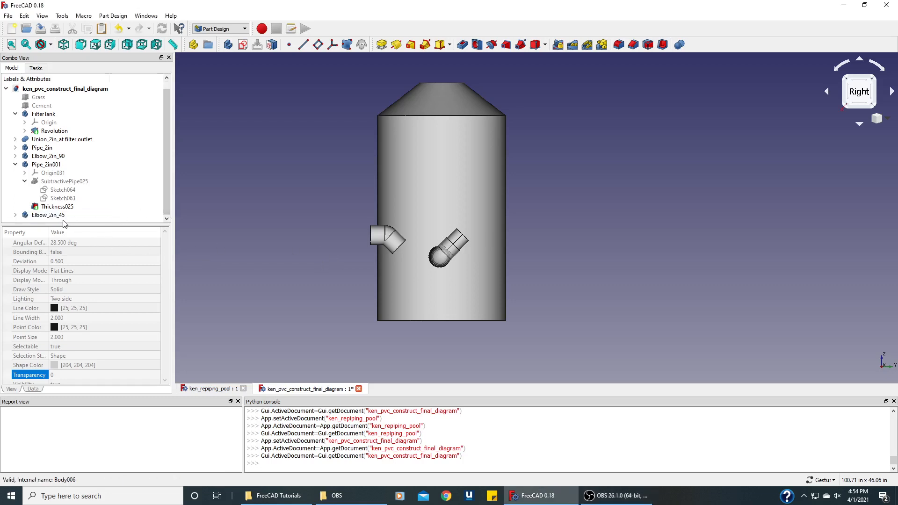
{"action": "left_click", "coordinate": [55, 216]}
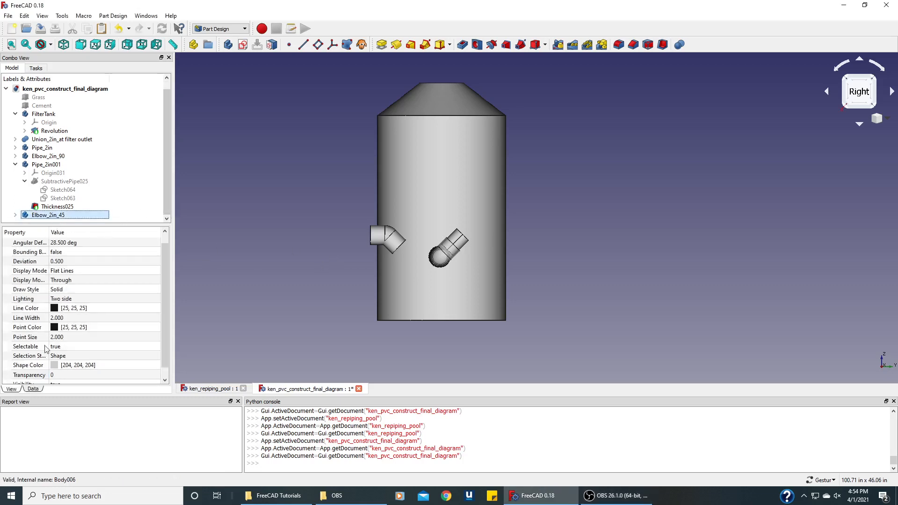
{"action": "left_click", "coordinate": [34, 389]}
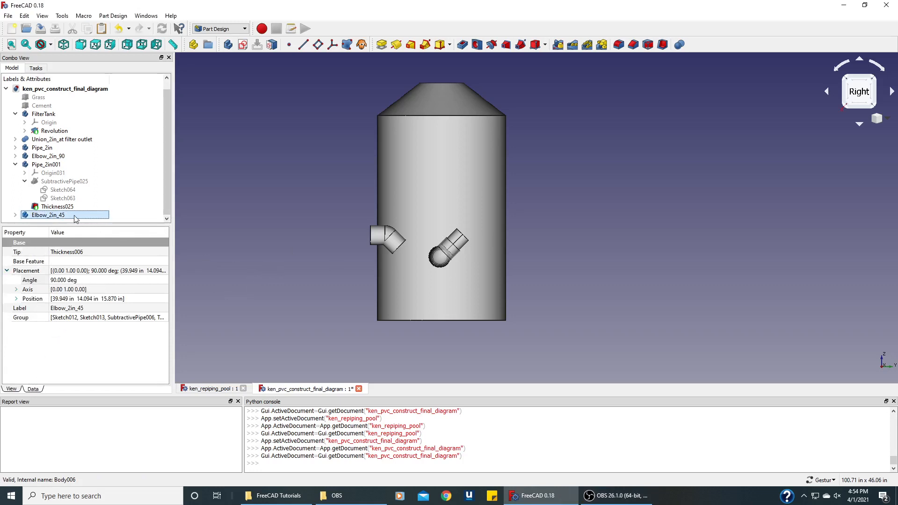
{"action": "right_click", "coordinate": [63, 216]}
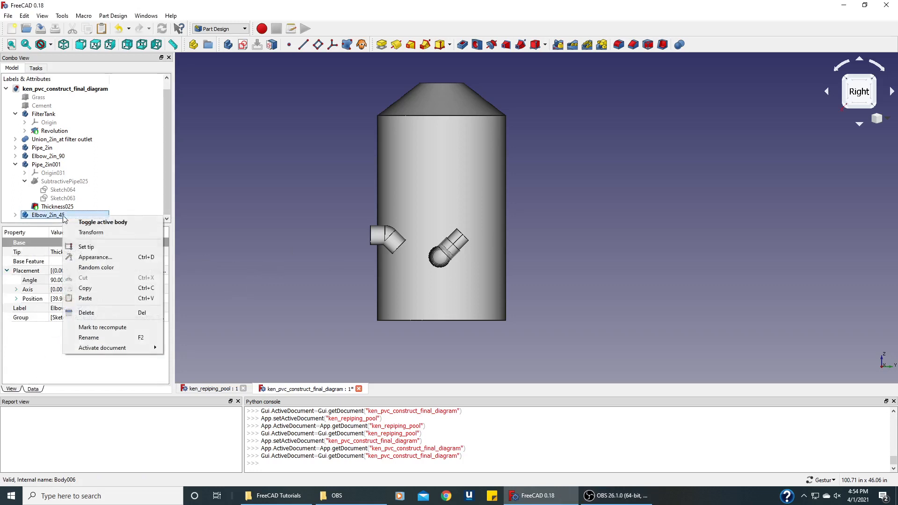
{"action": "left_click", "coordinate": [90, 234]}
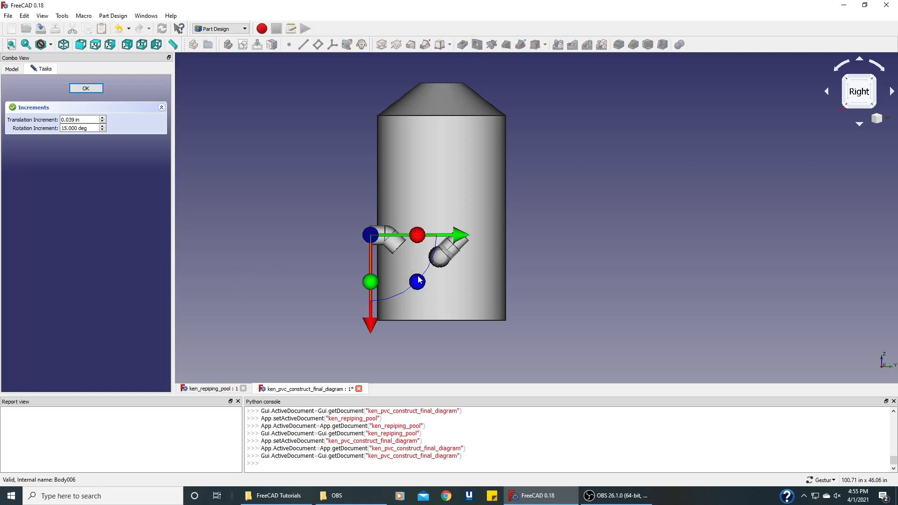
{"action": "left_click_drag", "start_coordinate": [418, 279], "coordinate": [433, 237]}
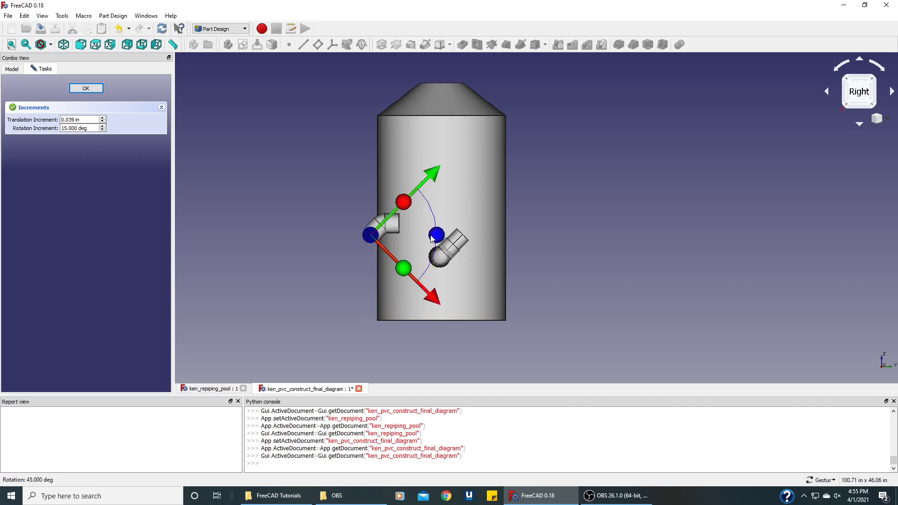
Move Elbow_2in_45 about 9.1 in along its local Y and 9.2 in along its local X, onto the open end of Pipe_2in001.
{"action": "left_click_drag", "start_coordinate": [425, 179], "coordinate": [472, 133]}
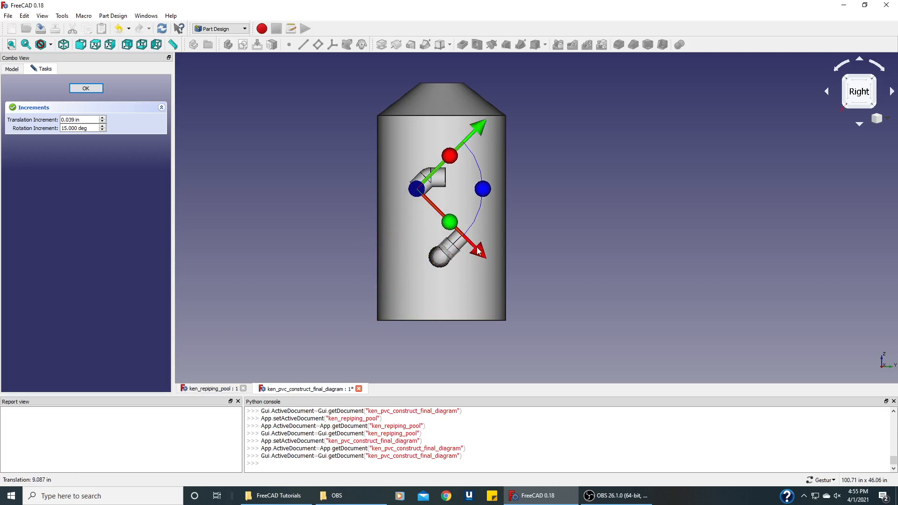
{"action": "left_click_drag", "start_coordinate": [479, 250], "coordinate": [527, 299]}
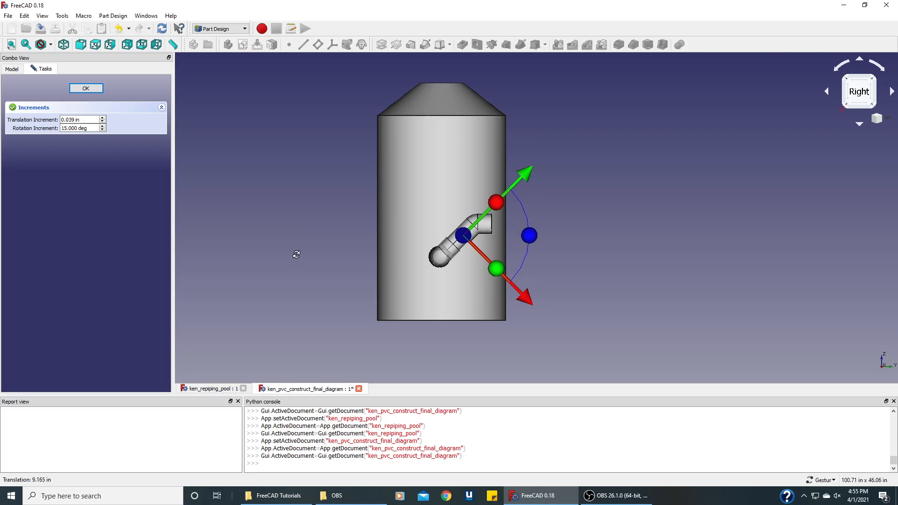
{"action": "left_click_drag", "start_coordinate": [302, 253], "coordinate": [428, 325]}
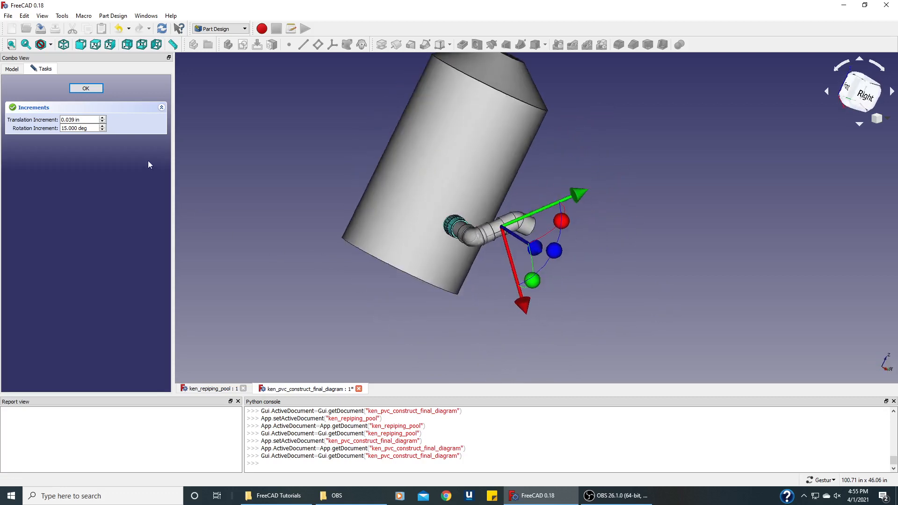
{"action": "left_click", "coordinate": [86, 89]}
In the Bottom view, transform Elbow_2in_45 about 0.3 in along X, away from the tank, to line it up with Pipe_2in001.
{"action": "key", "text": "1"}
{"action": "key", "text": "2"}
{"action": "key", "text": "3"}
{"action": "key", "text": "4"}
{"action": "key", "text": "5"}
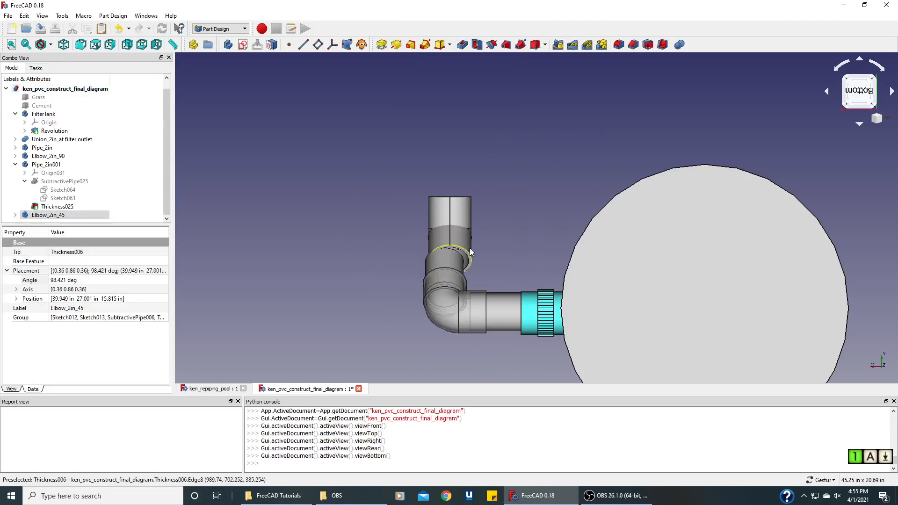
{"action": "right_click", "coordinate": [60, 218]}
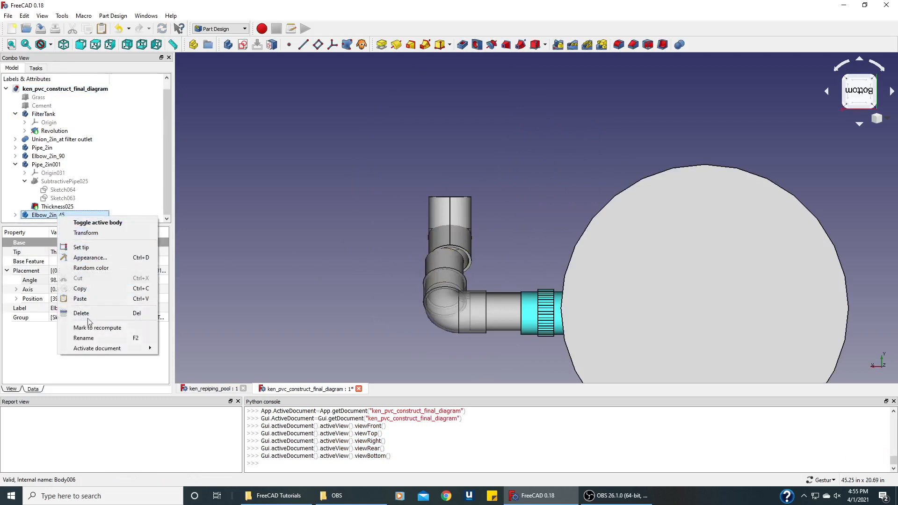
{"action": "left_click", "coordinate": [96, 232]}
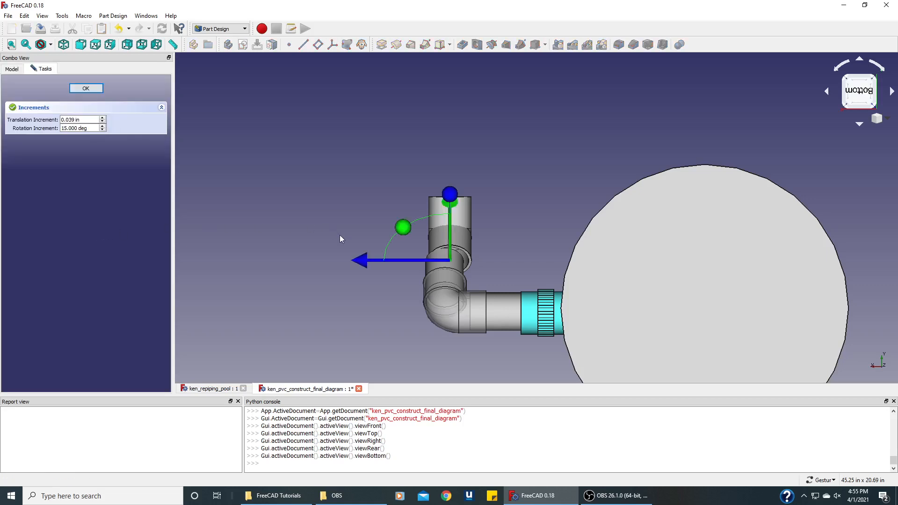
{"action": "left_click_drag", "start_coordinate": [358, 261], "coordinate": [354, 262]}
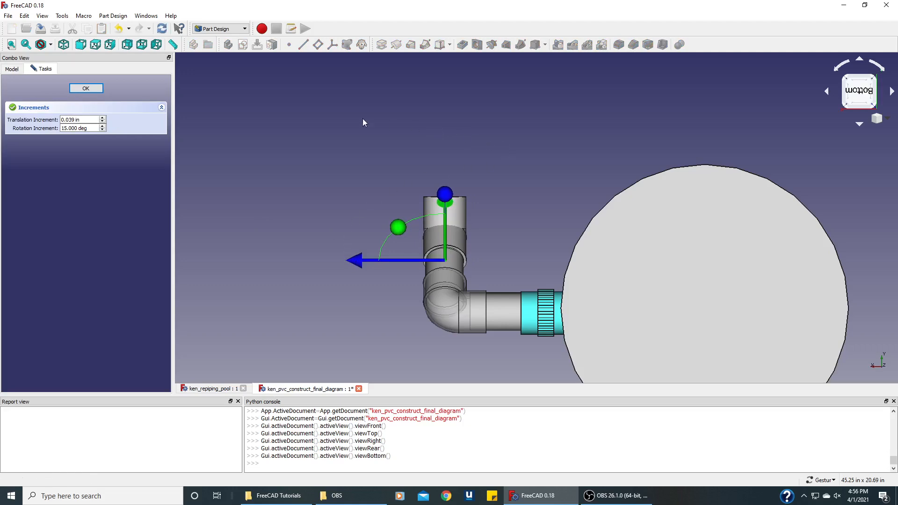
{"action": "left_click", "coordinate": [85, 88]}
{"action": "left_click_drag", "start_coordinate": [274, 102], "coordinate": [590, 192]}
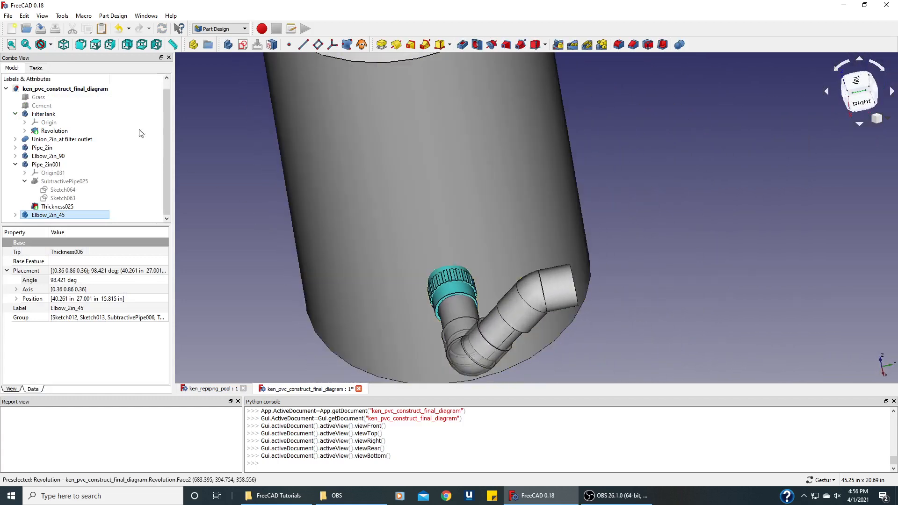
Make the Grass and Cement slabs visible and fit the whole model in the view to inspect the assembly.
{"action": "left_click", "coordinate": [41, 98]}
{"action": "key", "text": "space"}
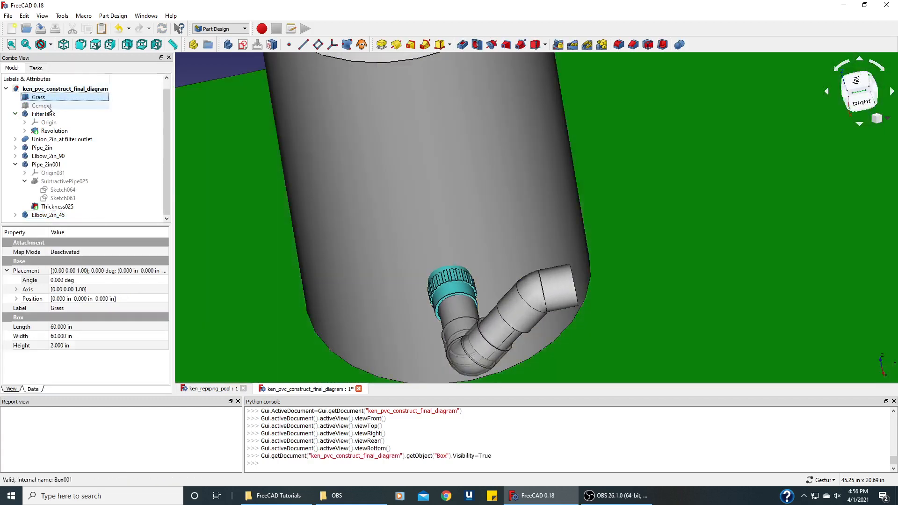
{"action": "left_click", "coordinate": [47, 106]}
{"action": "key", "text": "space"}
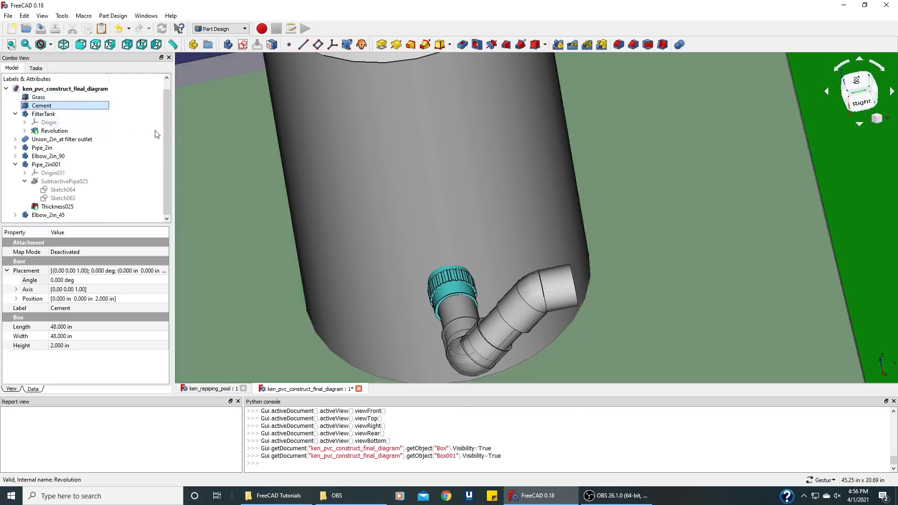
{"action": "left_click", "coordinate": [11, 45]}
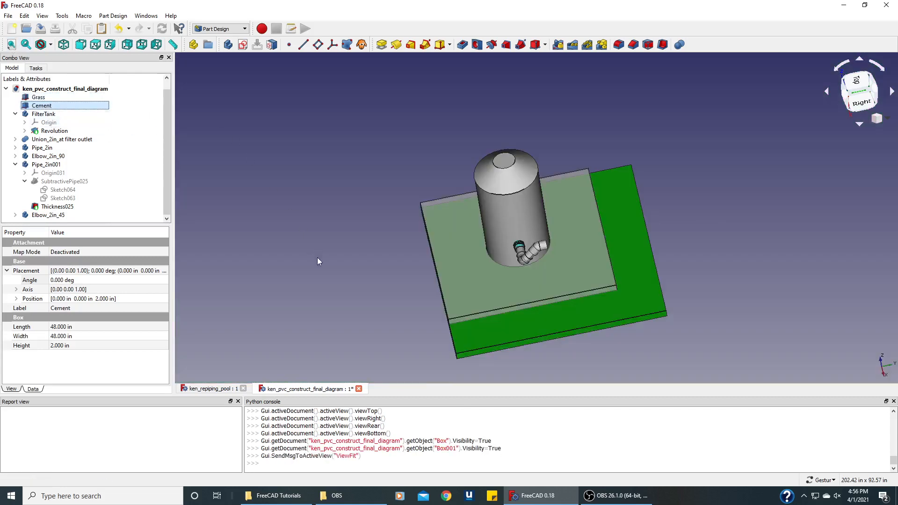
{"action": "left_click_drag", "start_coordinate": [318, 262], "coordinate": [308, 232]}
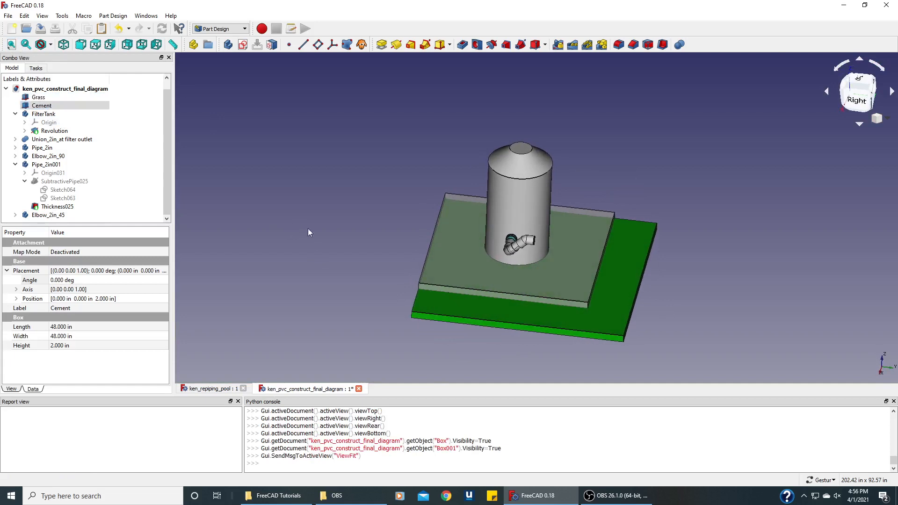
{"action": "left_click_drag", "start_coordinate": [697, 325], "coordinate": [681, 294]}
{"action": "left_click_drag", "start_coordinate": [365, 226], "coordinate": [363, 236]}
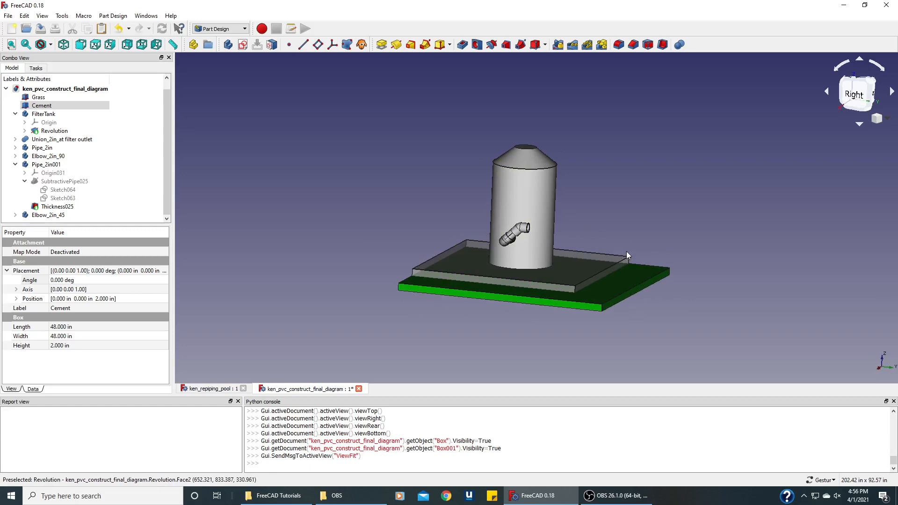
Switch to the ken_repiping_pool document and examine its complete piping layout around the filter tank.
{"action": "left_click", "coordinate": [211, 389]}
{"action": "left_click_drag", "start_coordinate": [272, 294], "coordinate": [329, 315]}
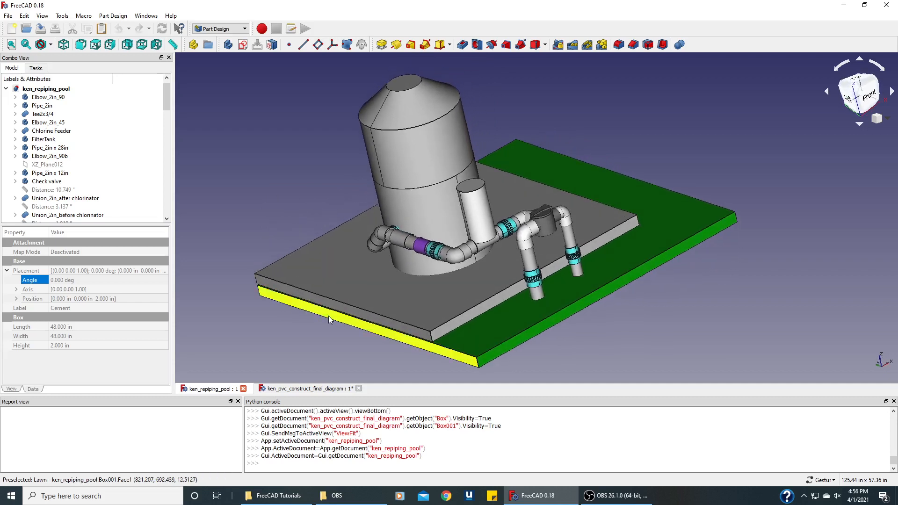